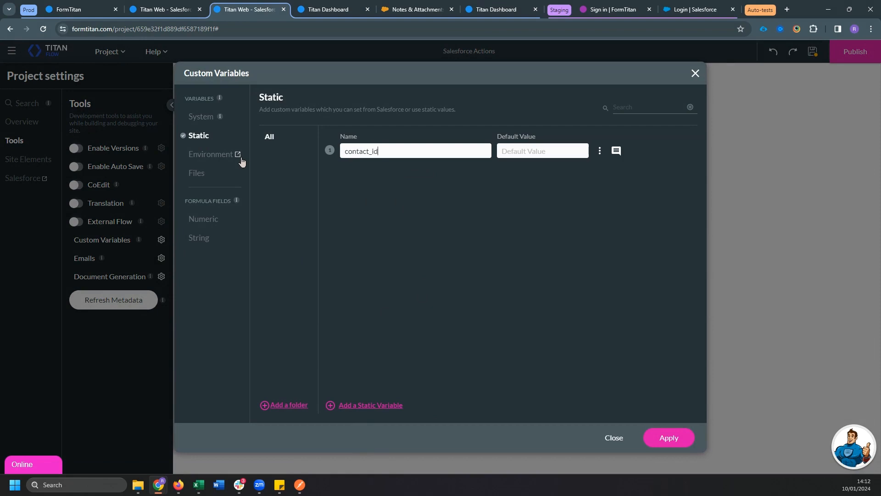
Add a second static custom variable named file_id
{"action": "left_click", "coordinate": [390, 411]}
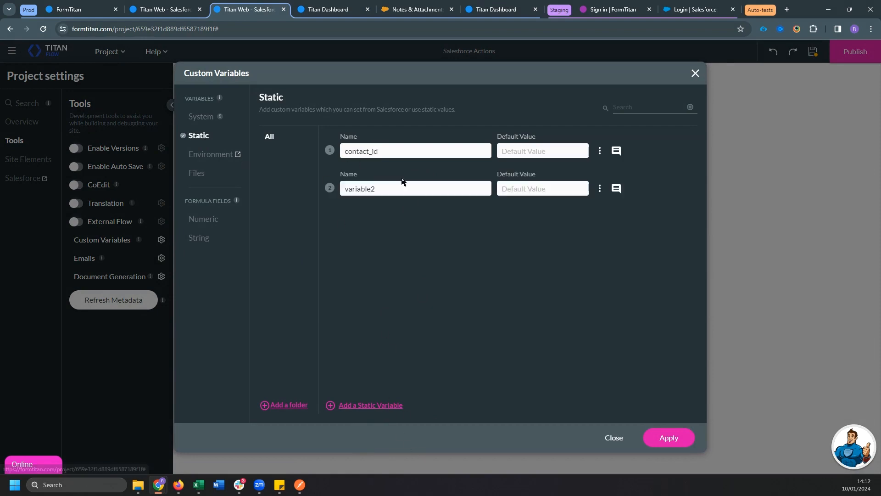
{"action": "double_click", "coordinate": [418, 189]}
{"action": "type", "text": "file_i"}
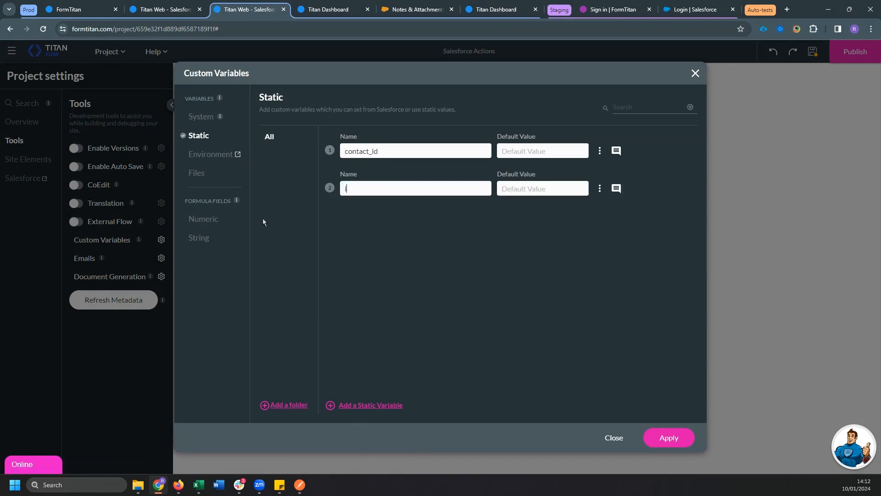
{"action": "type", "text": "d"}
Add two files variables named input_file and output_file, and apply the custom variables
{"action": "left_click", "coordinate": [194, 173]}
{"action": "right_click", "coordinate": [377, 406]}
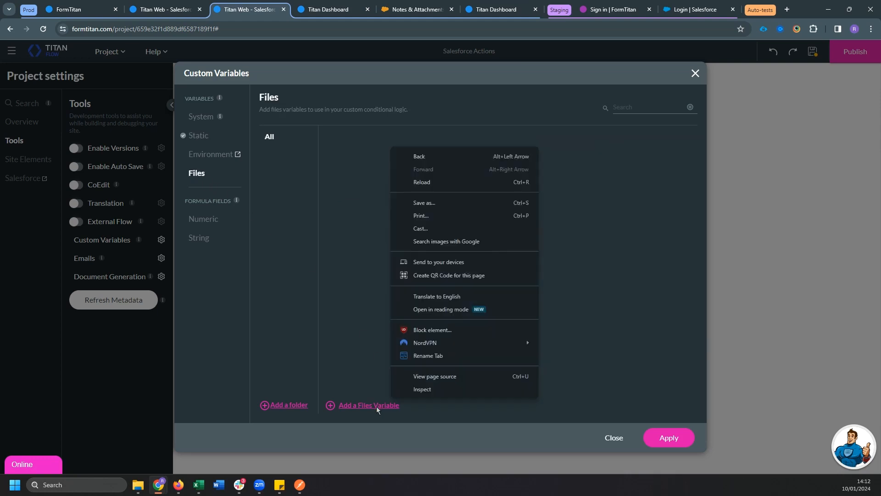
{"action": "left_click", "coordinate": [364, 406]}
{"action": "left_click", "coordinate": [364, 406]}
{"action": "left_click_drag", "start_coordinate": [388, 153], "coordinate": [284, 152]}
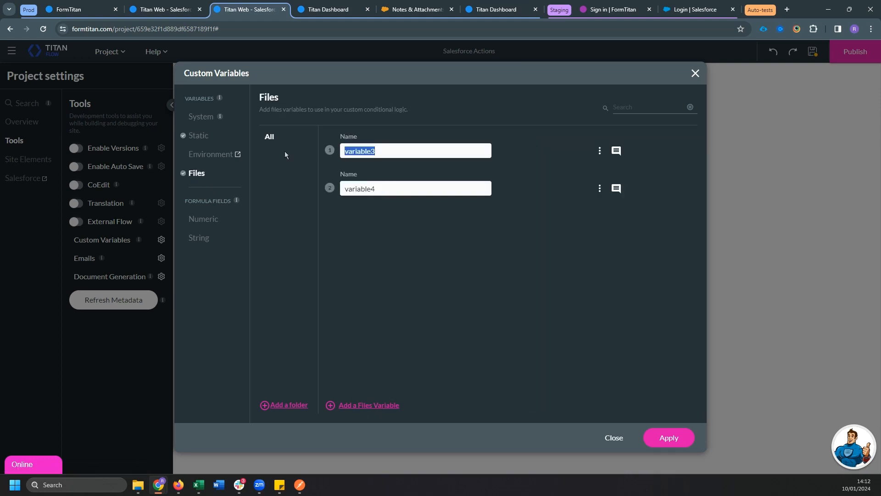
{"action": "type", "text": "input_file"}
{"action": "left_click_drag", "start_coordinate": [393, 186], "coordinate": [237, 182]}
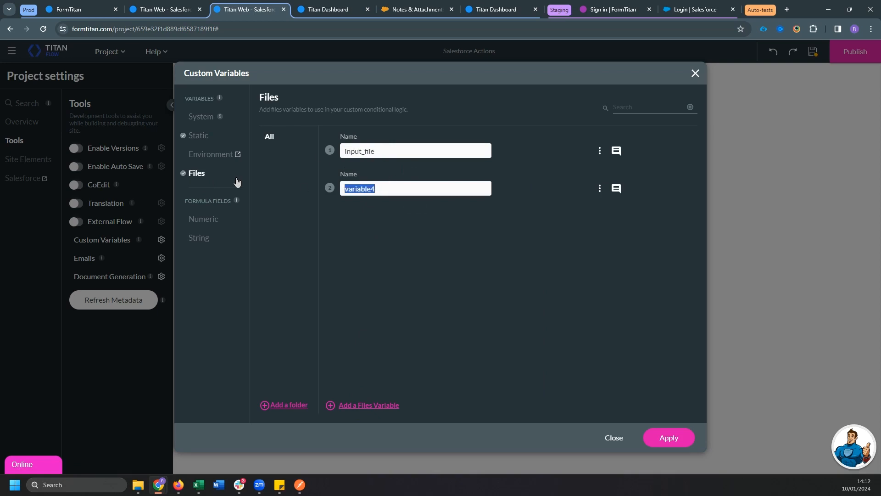
{"action": "type", "text": "output_file"}
{"action": "left_click", "coordinate": [658, 438]}
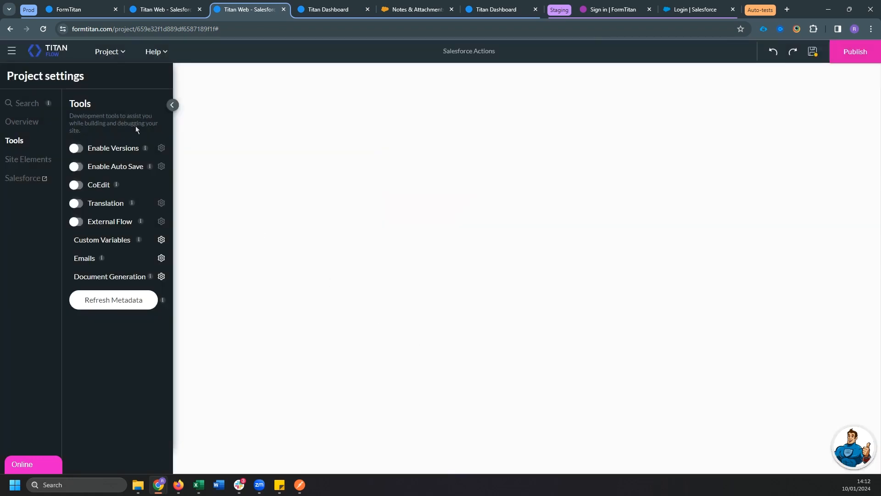
Start adding a Salesforce Action node after the flow's start node and go to its integration action settings
{"action": "left_click", "coordinate": [172, 105]}
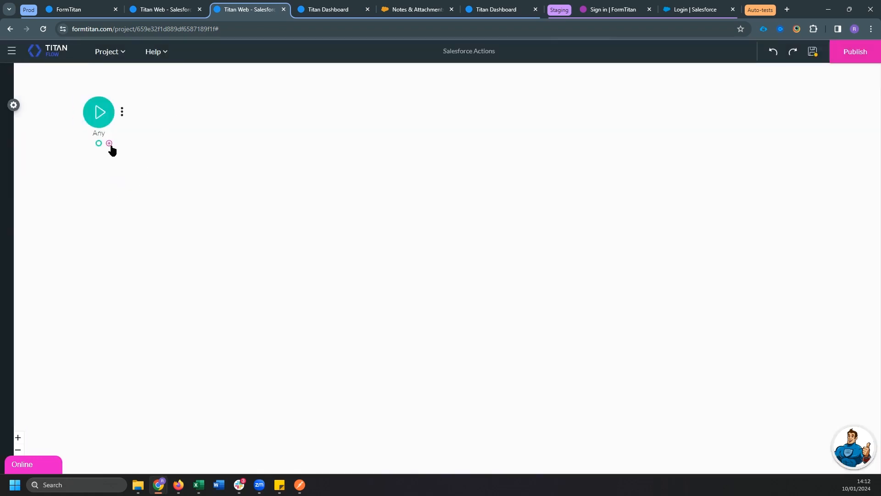
{"action": "left_click", "coordinate": [109, 143]}
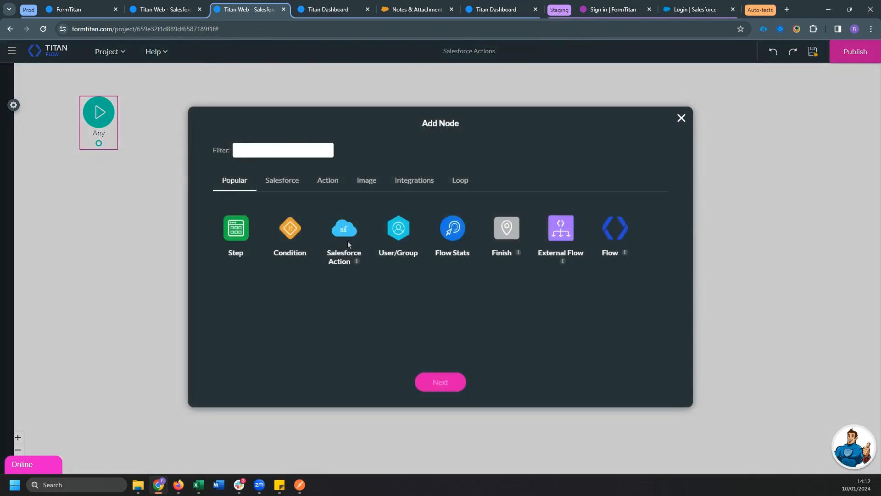
{"action": "left_click", "coordinate": [345, 229]}
{"action": "left_click", "coordinate": [460, 390]}
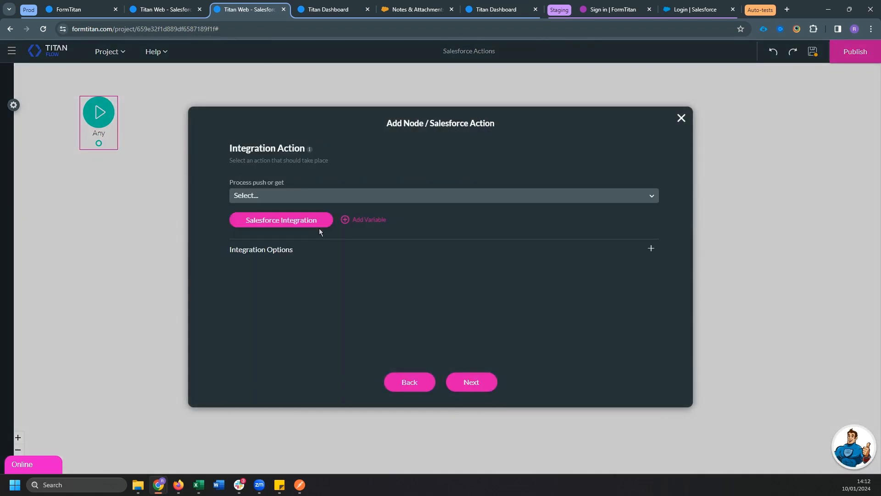
{"action": "left_click", "coordinate": [310, 201]}
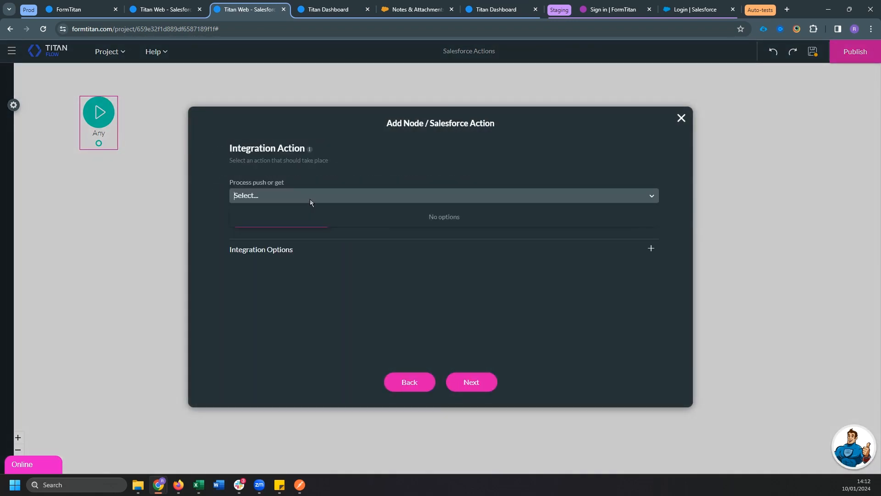
{"action": "left_click", "coordinate": [450, 233]}
Create a new Salesforce get record integration that pulls from the Files (Content Version) object
{"action": "left_click", "coordinate": [270, 222]}
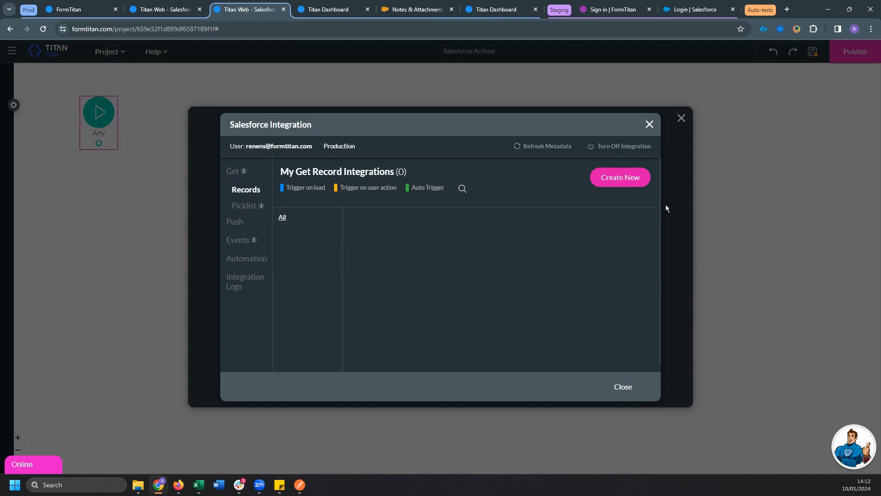
{"action": "left_click", "coordinate": [610, 179]}
{"action": "left_click", "coordinate": [348, 158]}
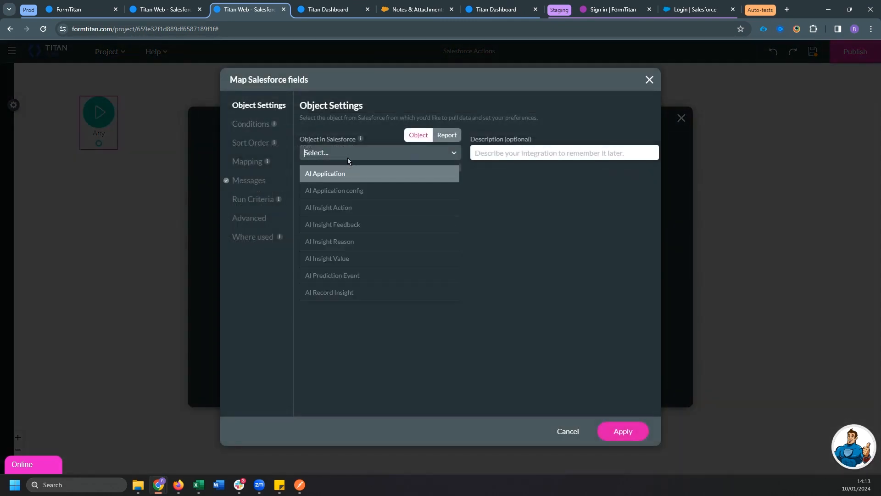
{"action": "type", "text": "file"}
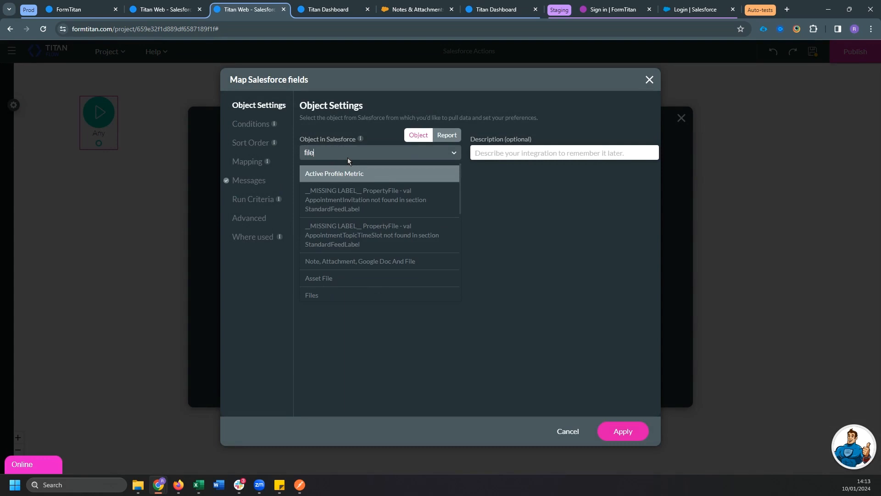
{"action": "left_click", "coordinate": [332, 294]}
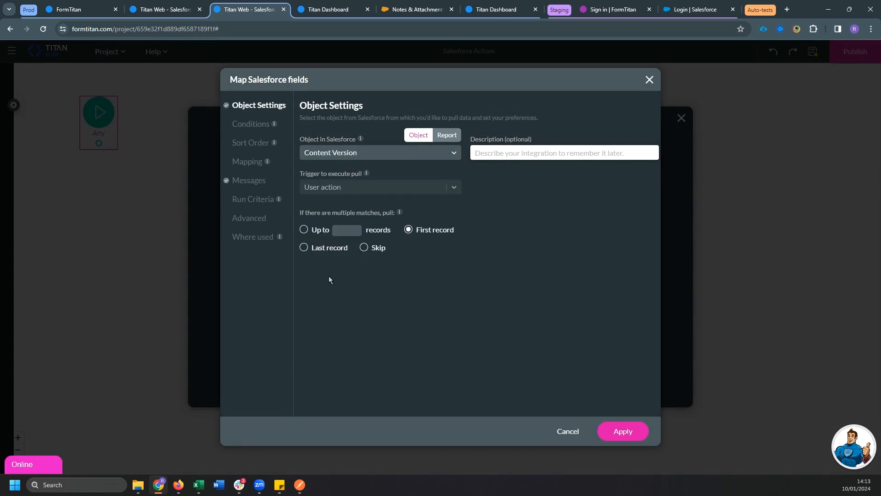
Add a condition to the integration where First Publish Location ID equals the contact_id variable
{"action": "left_click", "coordinate": [246, 125]}
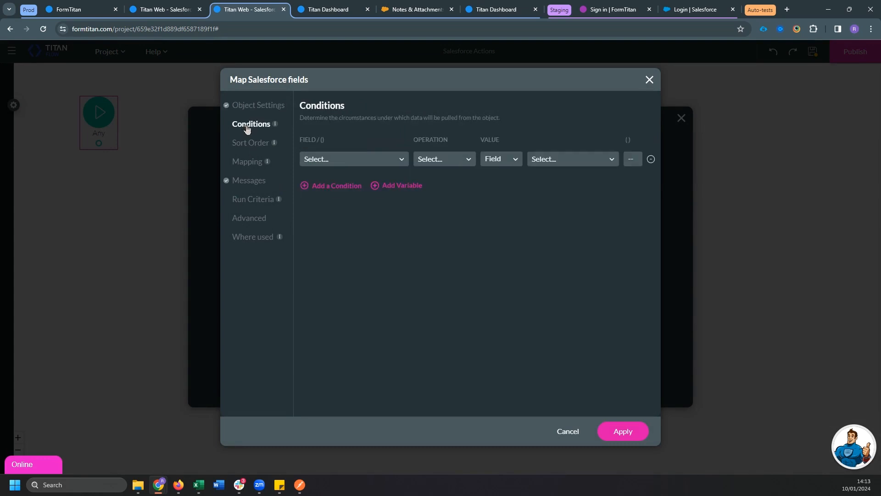
{"action": "left_click", "coordinate": [338, 162]}
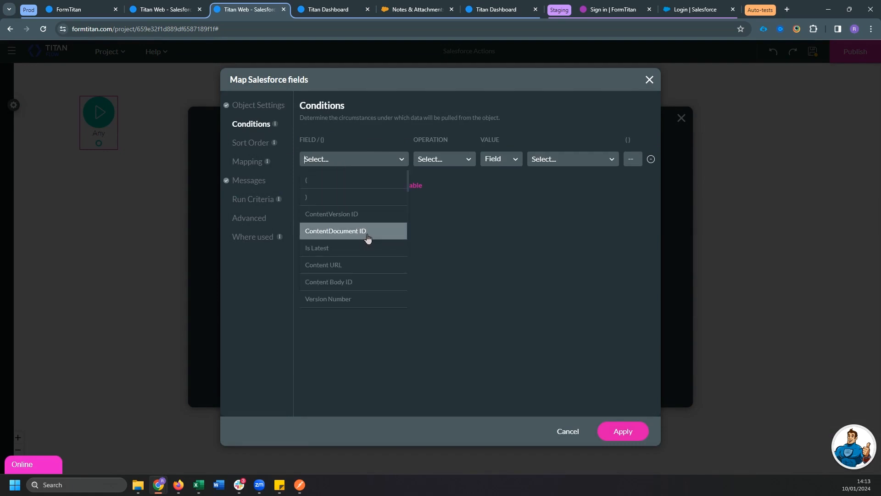
{"action": "type", "text": "first"}
{"action": "left_click", "coordinate": [368, 180]}
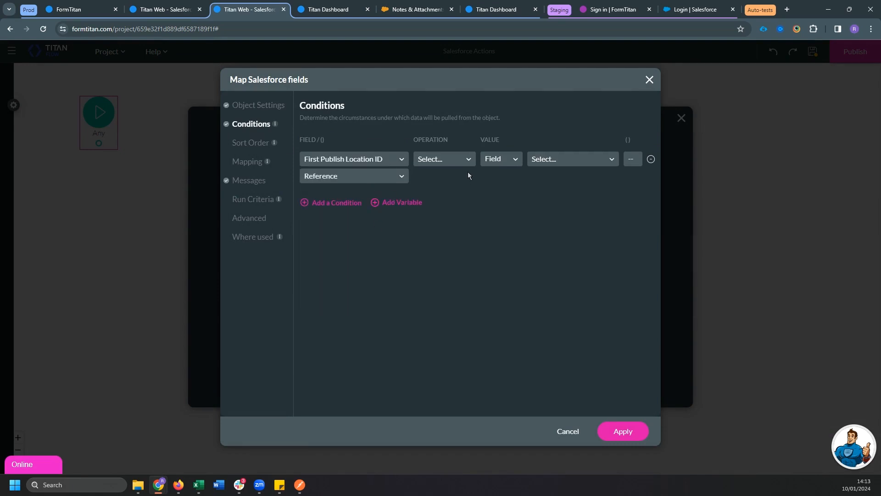
{"action": "left_click", "coordinate": [444, 159]}
{"action": "type", "text": "eq"}
{"action": "left_click", "coordinate": [448, 181]}
{"action": "left_click", "coordinate": [498, 161]}
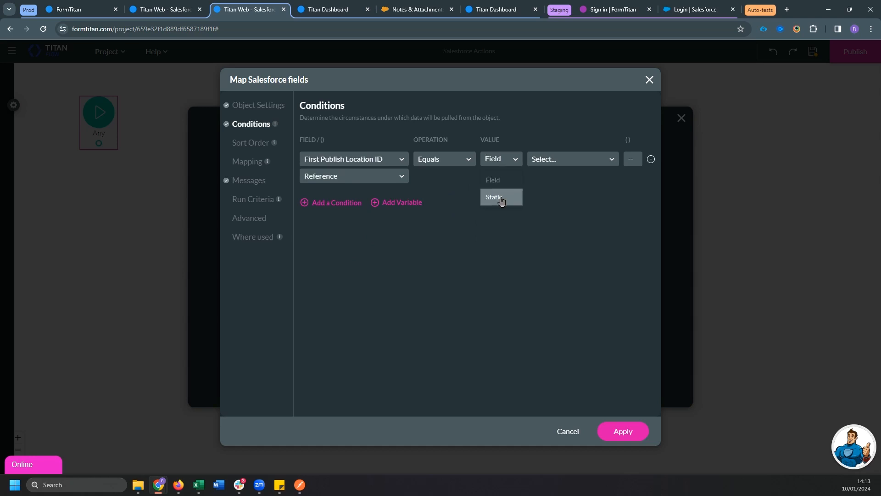
{"action": "left_click", "coordinate": [550, 162]}
{"action": "type", "text": "contact"}
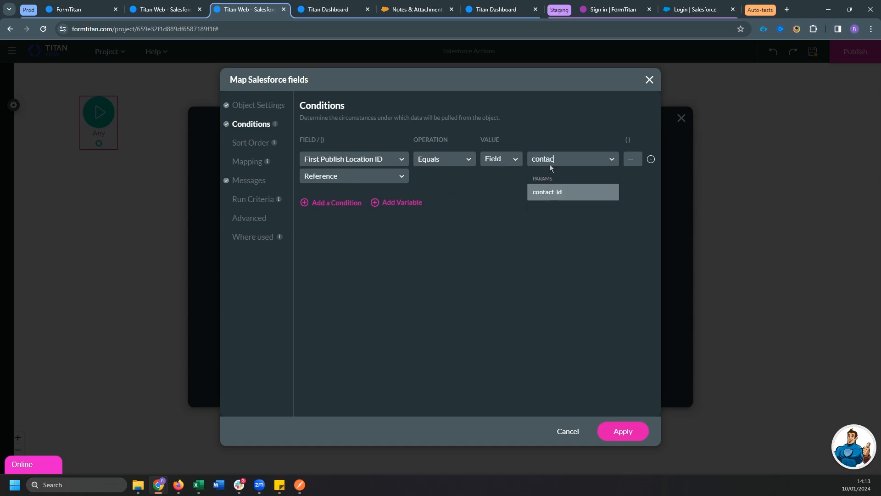
{"action": "left_click", "coordinate": [556, 193]}
Add a second condition where Is Latest equals Boolean-True
{"action": "left_click", "coordinate": [361, 204]}
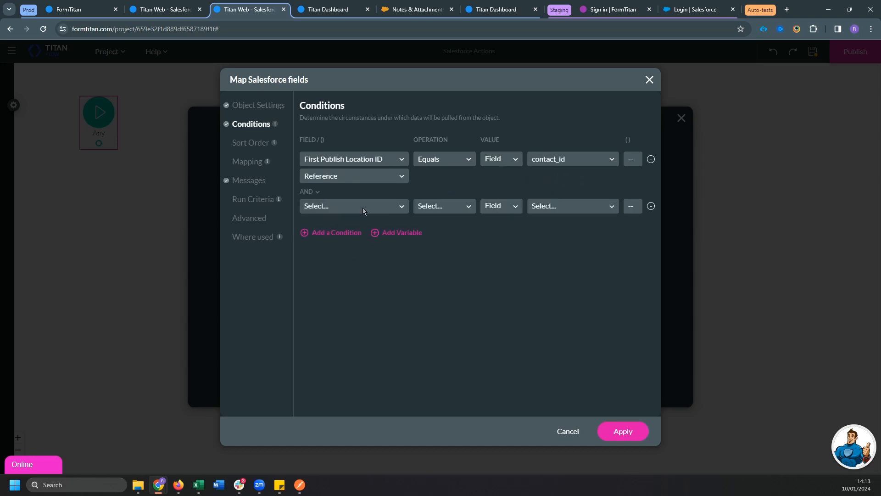
{"action": "left_click", "coordinate": [362, 208]}
{"action": "type", "text": "is lat"}
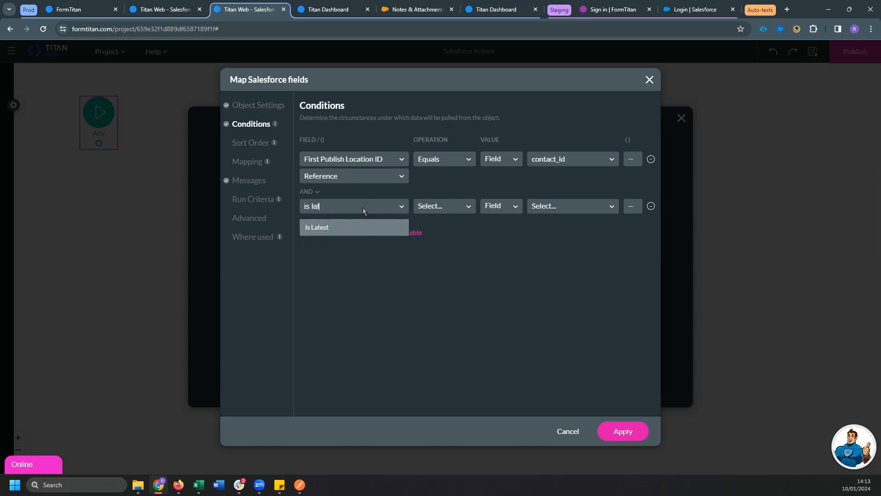
{"action": "left_click", "coordinate": [345, 228]}
{"action": "left_click", "coordinate": [425, 207]}
{"action": "left_click", "coordinate": [434, 244]}
{"action": "left_click", "coordinate": [565, 212]}
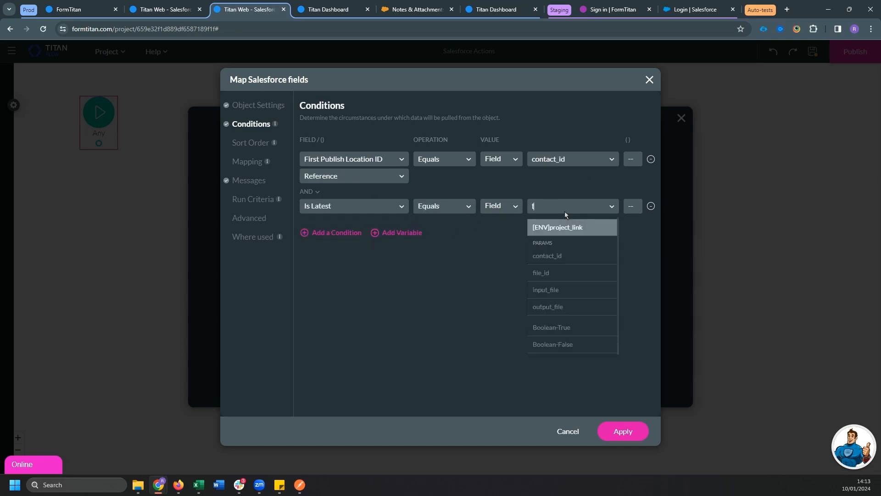
{"action": "type", "text": "bool"}
{"action": "left_click", "coordinate": [566, 227]}
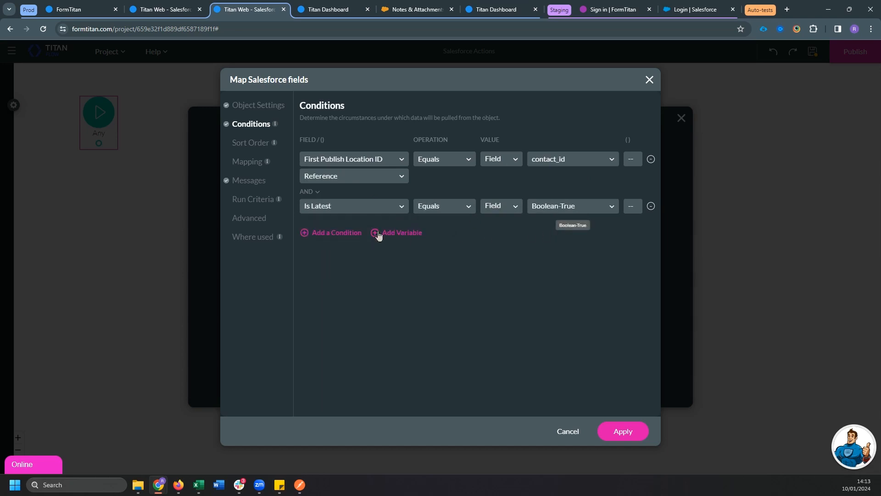
Add a third condition where Title equals the static value "Compress Me"
{"action": "left_click", "coordinate": [347, 233]}
{"action": "left_click", "coordinate": [343, 238]}
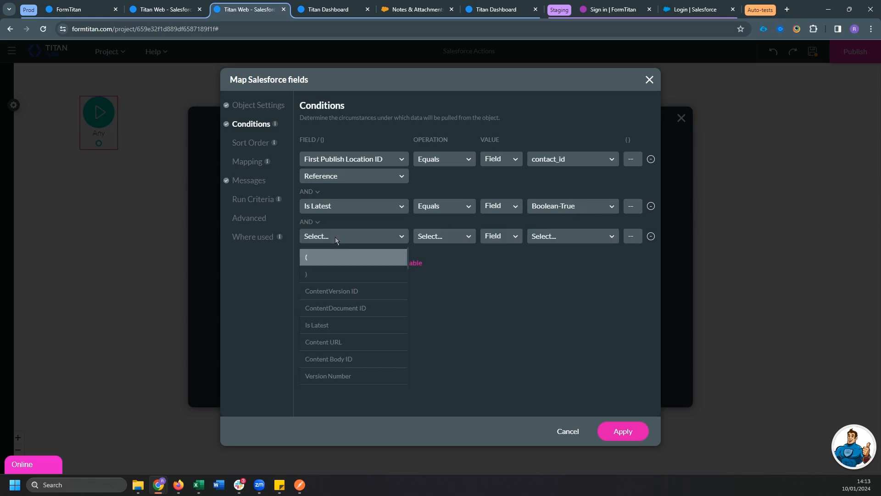
{"action": "type", "text": "tit"}
{"action": "key", "text": "Return"}
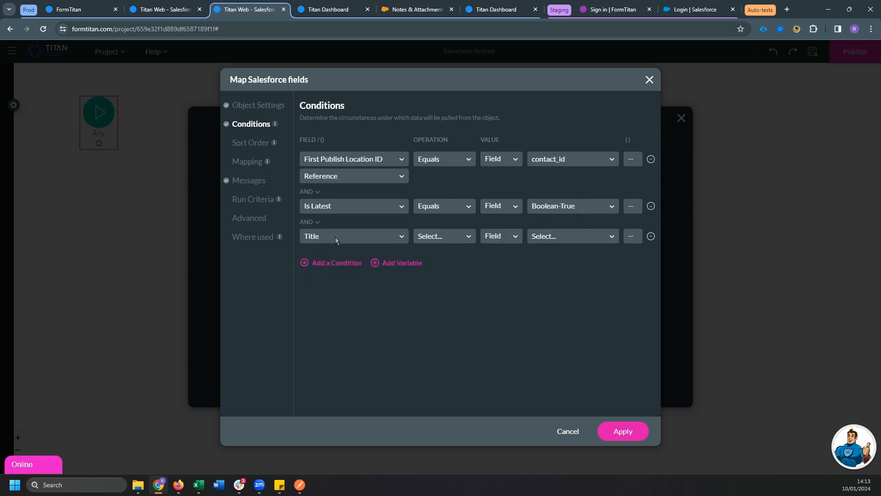
{"action": "left_click", "coordinate": [445, 236]}
{"action": "type", "text": "eq"}
{"action": "key", "text": "Return"}
{"action": "left_click", "coordinate": [500, 237]}
{"action": "left_click", "coordinate": [495, 271]}
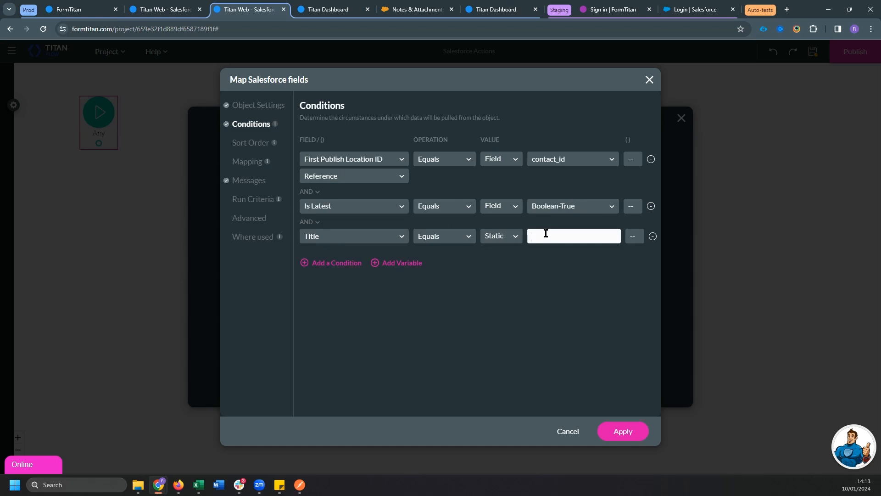
{"action": "type", "text": "Compress Me"}
Map input_file to Version Data and file_id to ContentDocument ID, and apply the integration
{"action": "left_click", "coordinate": [251, 163]}
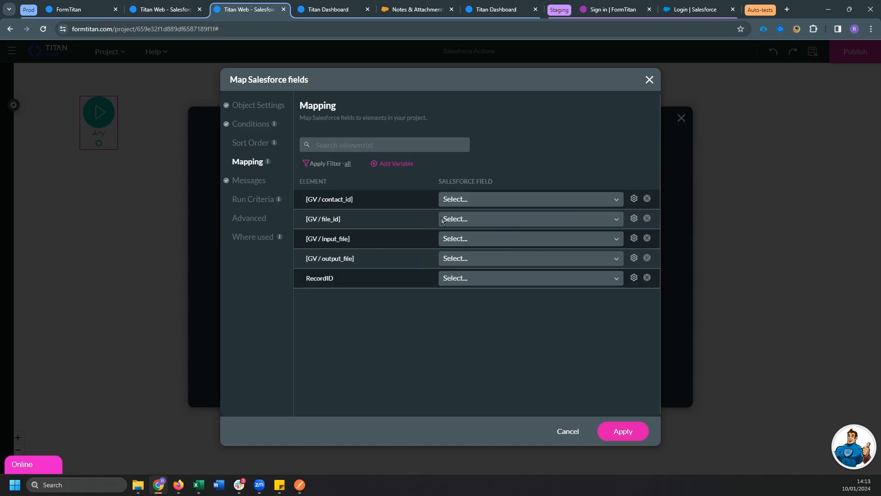
{"action": "left_click", "coordinate": [469, 240]}
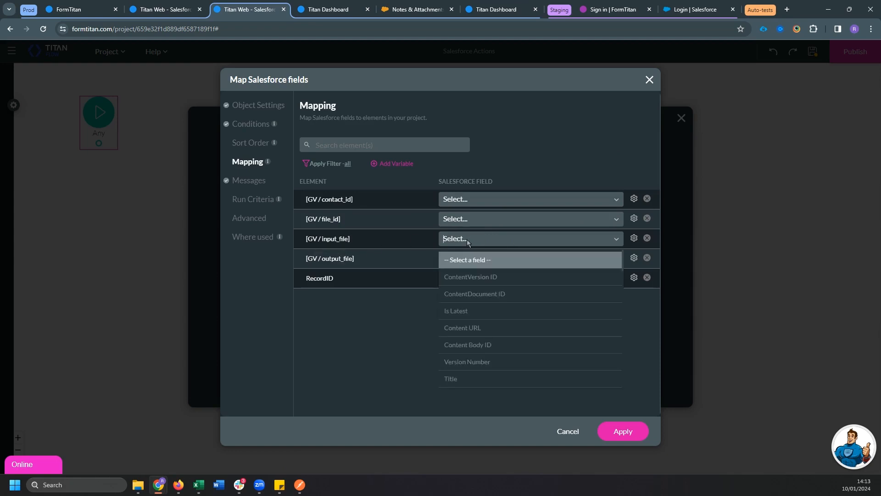
{"action": "type", "text": "vers"}
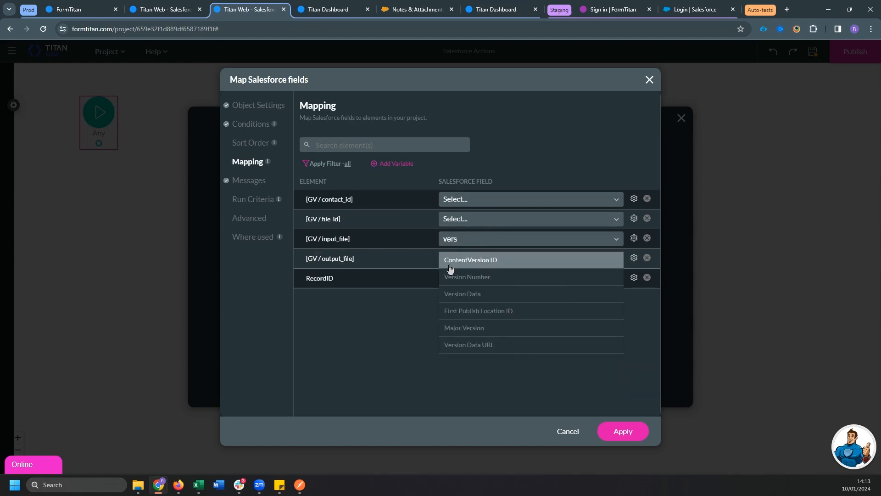
{"action": "left_click", "coordinate": [488, 294]}
{"action": "left_click", "coordinate": [457, 219]}
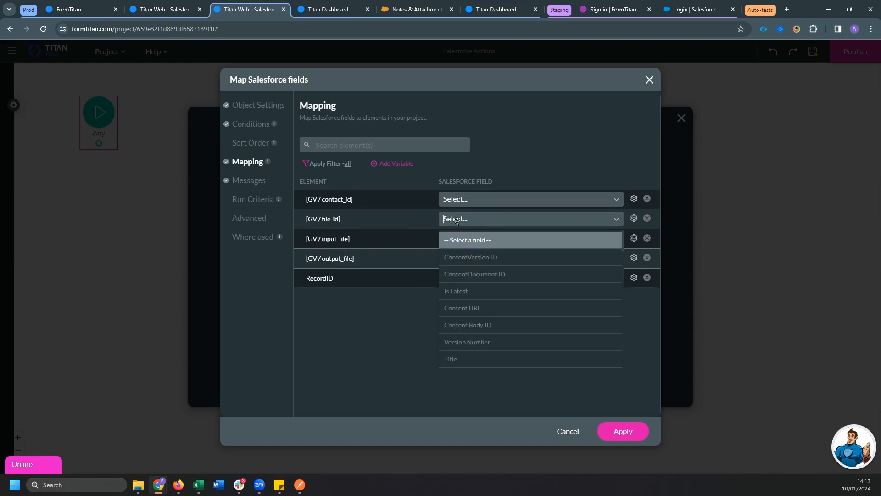
{"action": "left_click", "coordinate": [462, 271]}
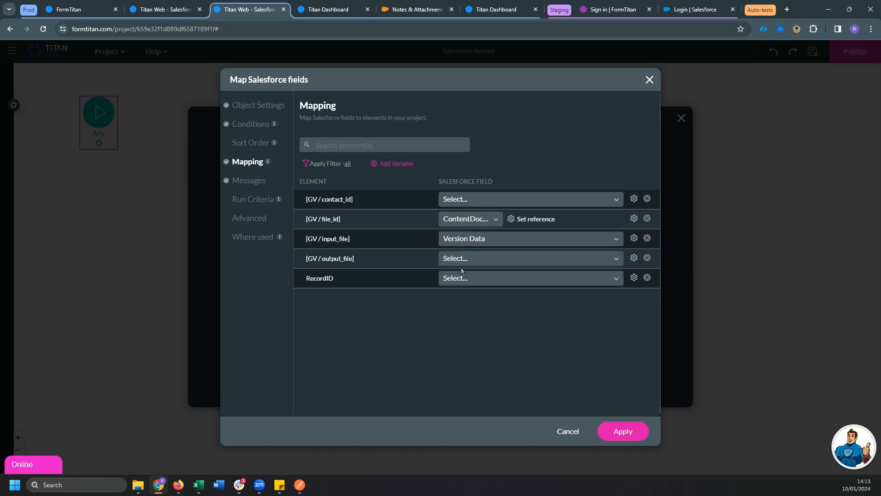
{"action": "left_click_drag", "start_coordinate": [348, 224], "coordinate": [307, 224]}
{"action": "left_click", "coordinate": [638, 436]}
Give the Files get integration the description "Get File for Compression" and return to the node's integration action settings
{"action": "left_click", "coordinate": [628, 223]}
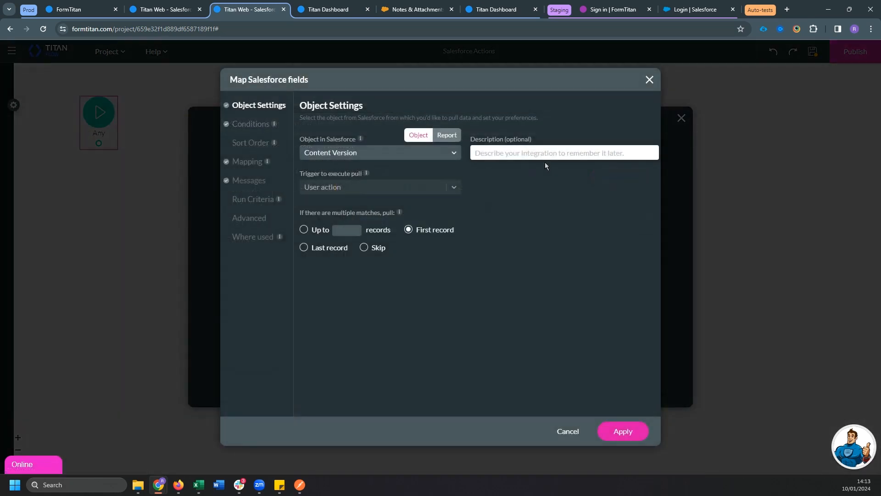
{"action": "type", "text": "Get F"}
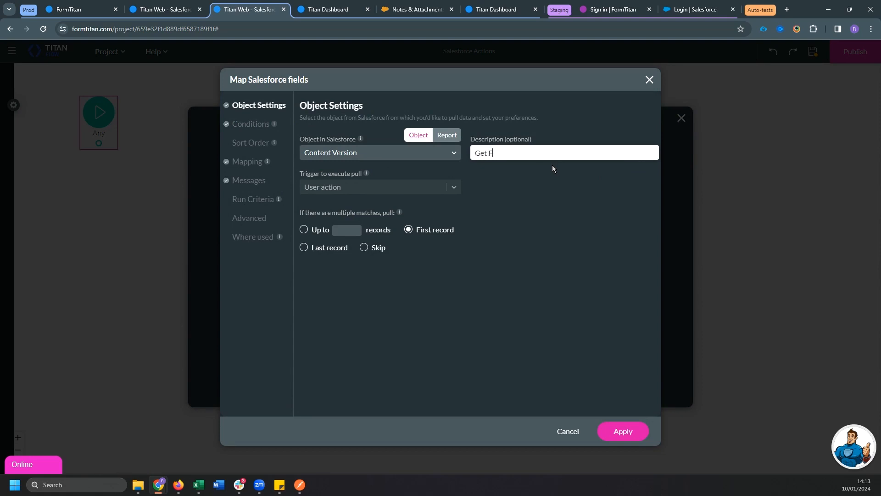
{"action": "type", "text": "ile for Compression"}
{"action": "left_click", "coordinate": [620, 431]}
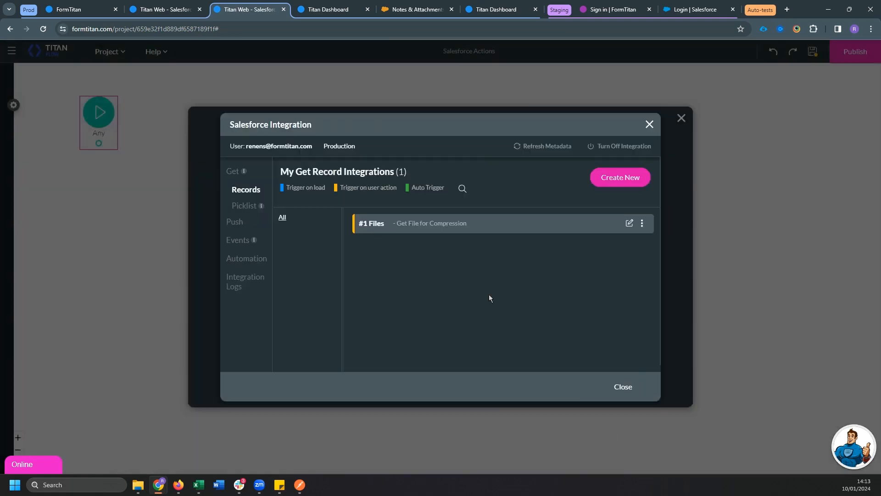
{"action": "left_click", "coordinate": [624, 393]}
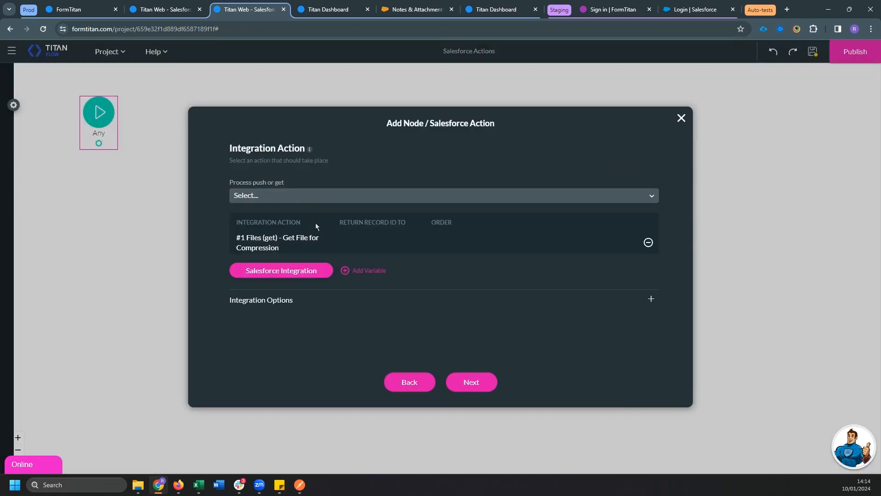
Insert the configured Salesforce Action node and position it beside the start node on the canvas
{"action": "left_click", "coordinate": [463, 389]}
{"action": "left_click", "coordinate": [461, 388]}
{"action": "left_click_drag", "start_coordinate": [184, 181], "coordinate": [198, 168]}
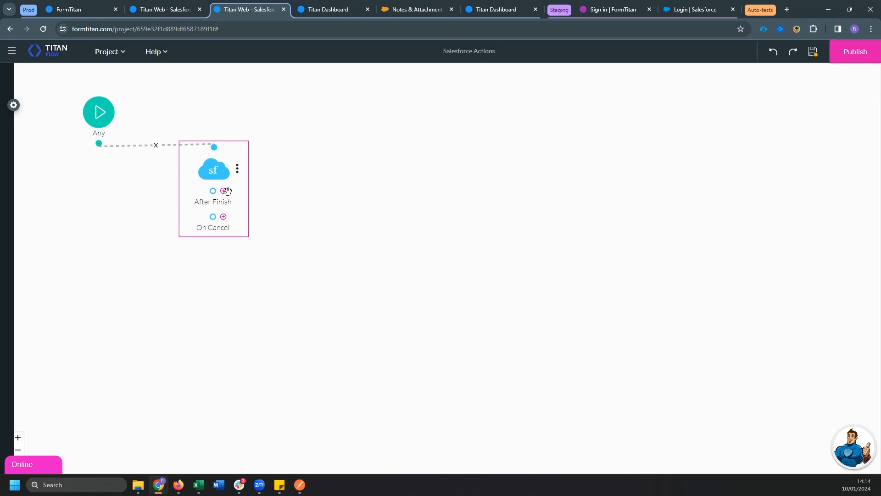
Add an Image Compression node to the Salesforce node's After Finish output and proceed to its settings
{"action": "left_click", "coordinate": [223, 192]}
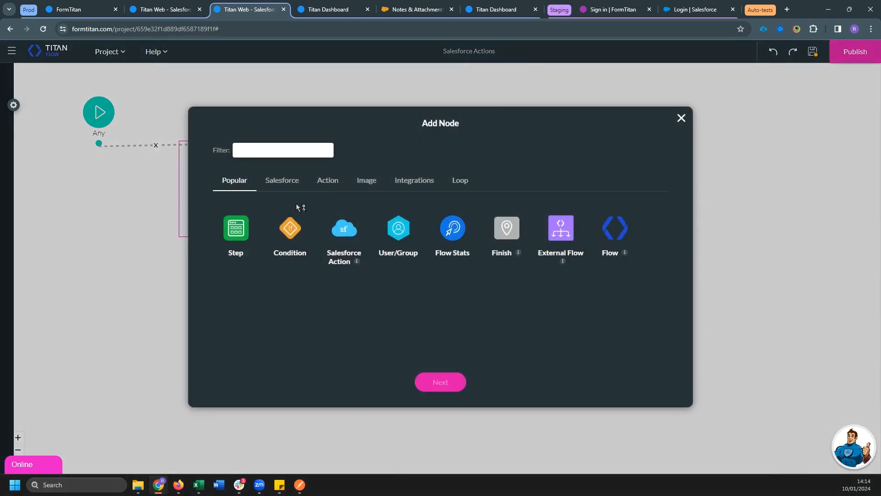
{"action": "left_click", "coordinate": [259, 149]}
{"action": "left_click", "coordinate": [361, 186]}
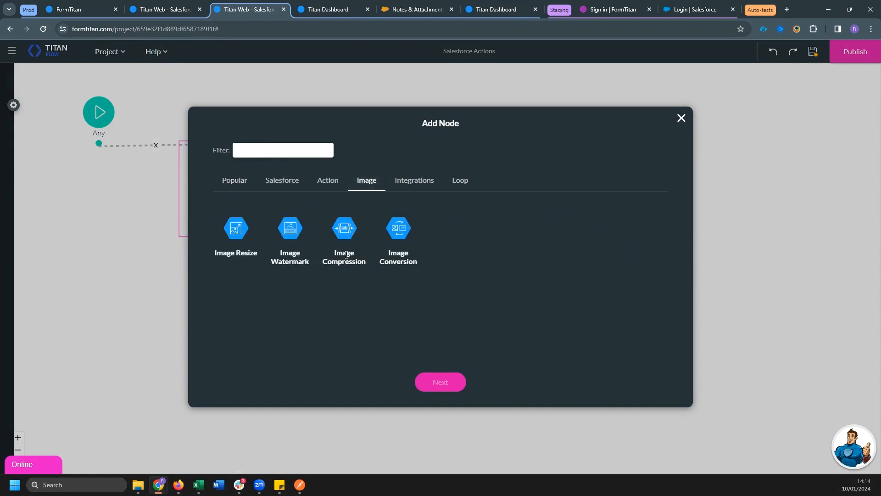
{"action": "left_click", "coordinate": [344, 228]}
{"action": "left_click", "coordinate": [453, 386]}
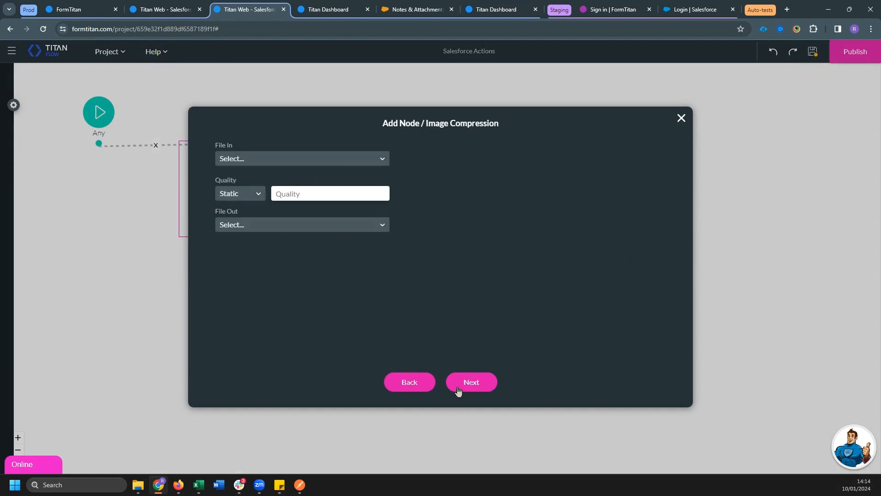
Configure compression from input_file to output_file at static quality 50, and insert the node with the tag name "Compress Image"
{"action": "left_click", "coordinate": [238, 167]}
{"action": "left_click", "coordinate": [235, 180]}
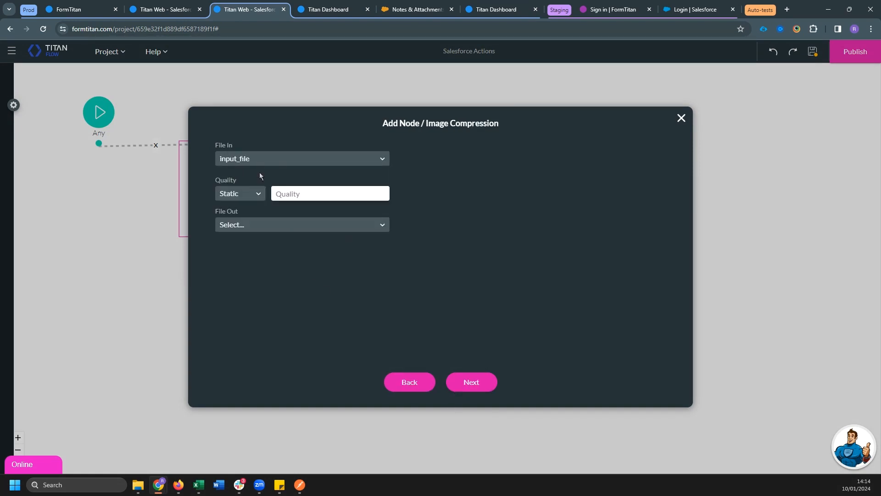
{"action": "left_click", "coordinate": [255, 227]}
{"action": "left_click", "coordinate": [239, 264]}
{"action": "left_click", "coordinate": [291, 197]}
{"action": "type", "text": "50"}
{"action": "left_click", "coordinate": [463, 383]}
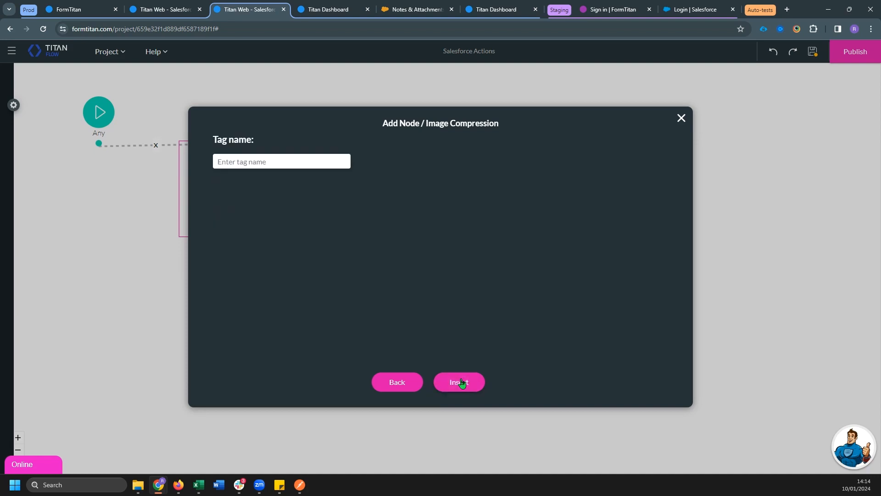
{"action": "type", "text": "Compress Image"}
{"action": "left_click", "coordinate": [462, 383]}
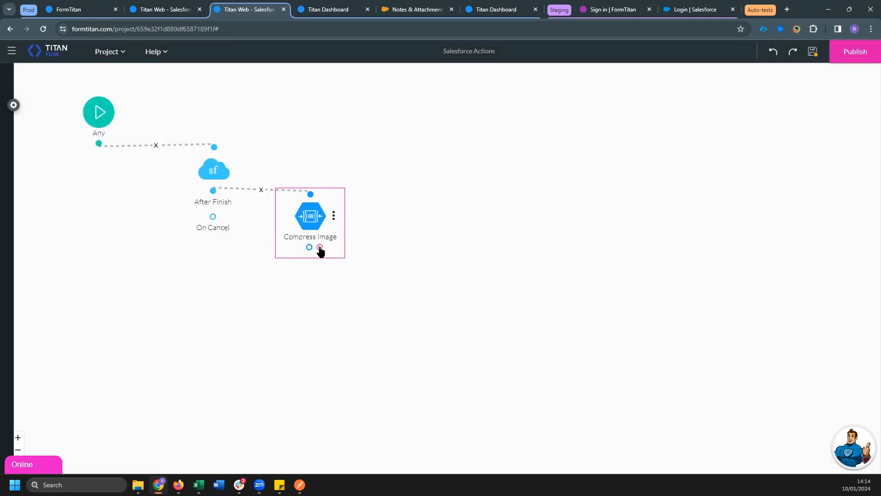
Add a Salesforce Action node after the Compress Image node and proceed to its integration action settings
{"action": "left_click", "coordinate": [319, 247]}
{"action": "left_click", "coordinate": [348, 238]}
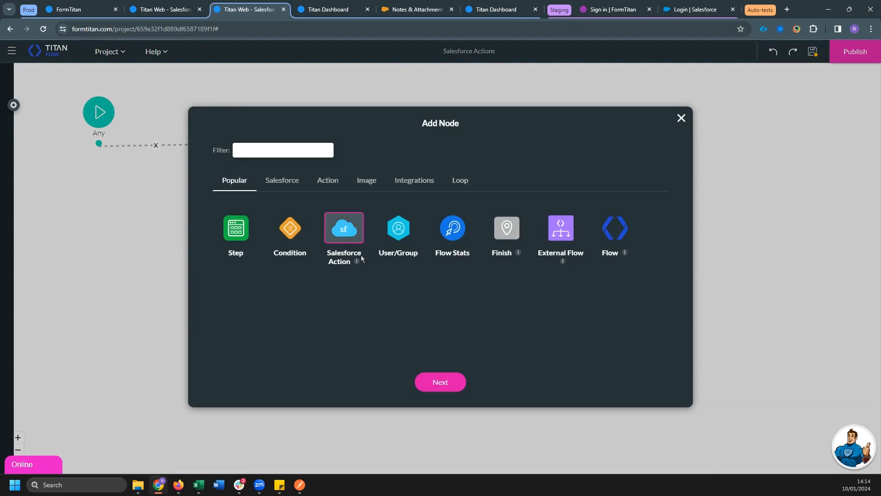
{"action": "left_click", "coordinate": [445, 381]}
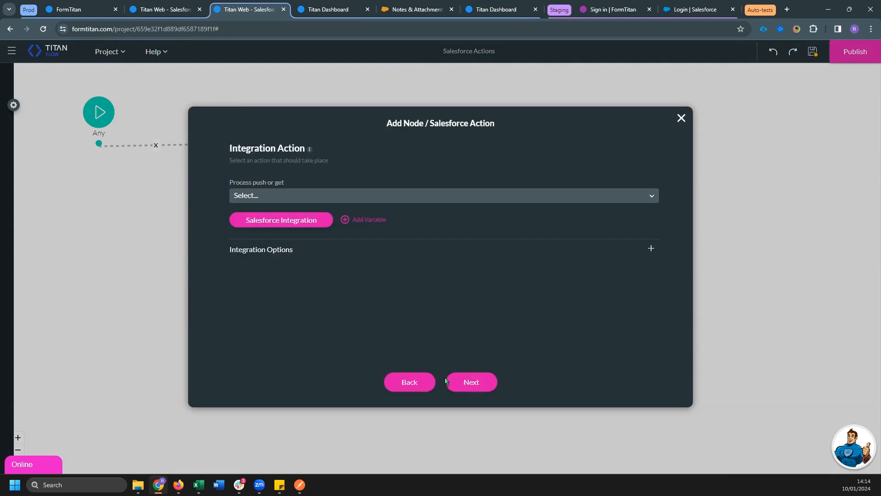
Start a new Salesforce push integration on the Content Version object with the Create action
{"action": "left_click", "coordinate": [291, 222]}
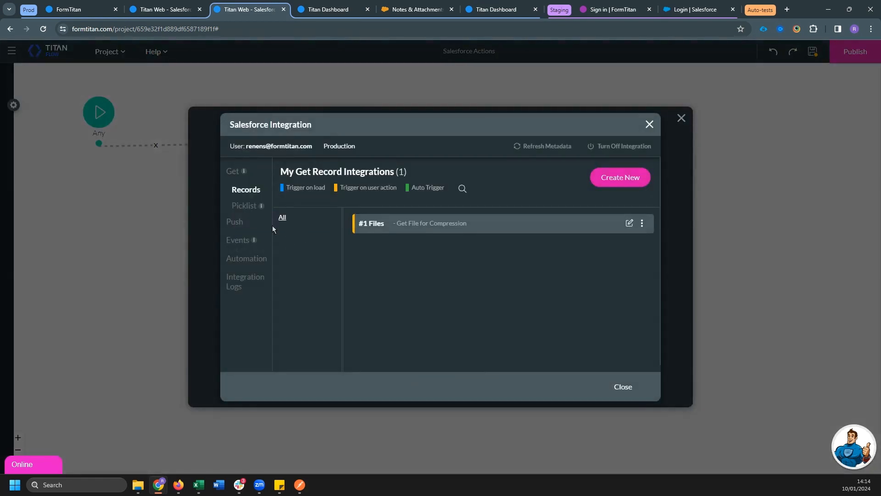
{"action": "left_click", "coordinate": [239, 225]}
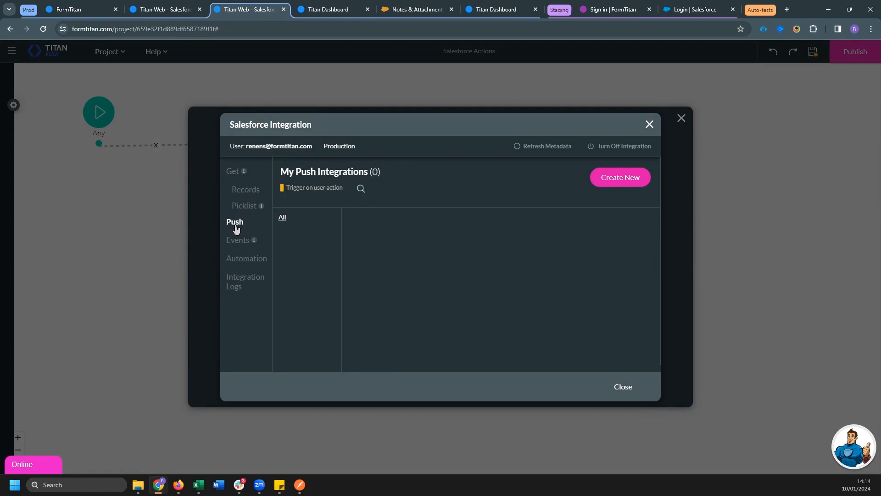
{"action": "left_click", "coordinate": [617, 179]}
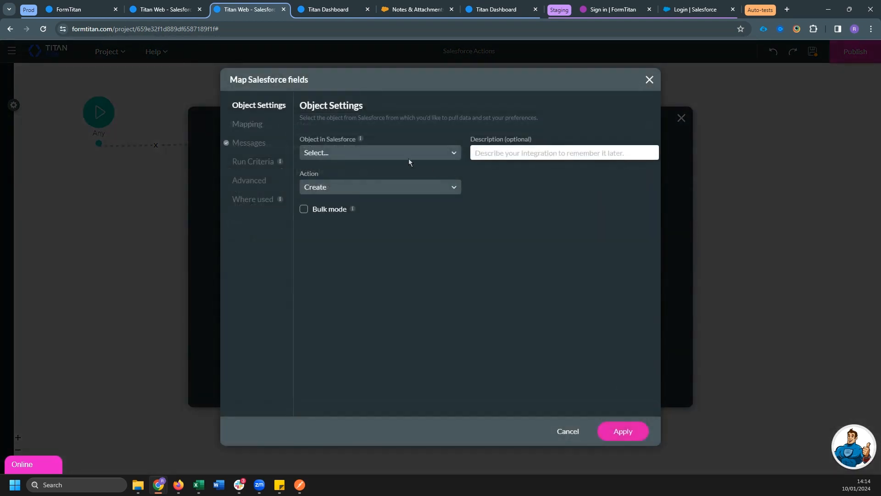
{"action": "left_click", "coordinate": [353, 153]}
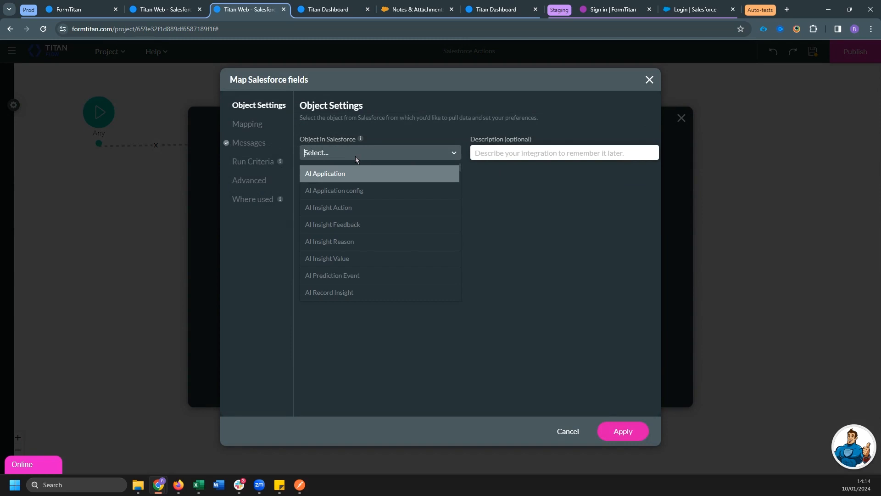
{"action": "type", "text": "files"}
{"action": "left_click", "coordinate": [344, 176]}
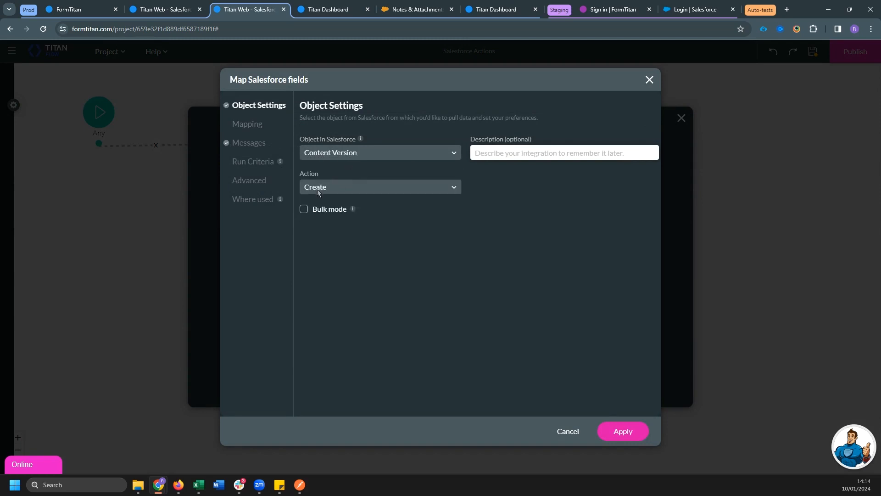
Map the Version Data field to the output_file variable in the push integration
{"action": "left_click", "coordinate": [250, 125]}
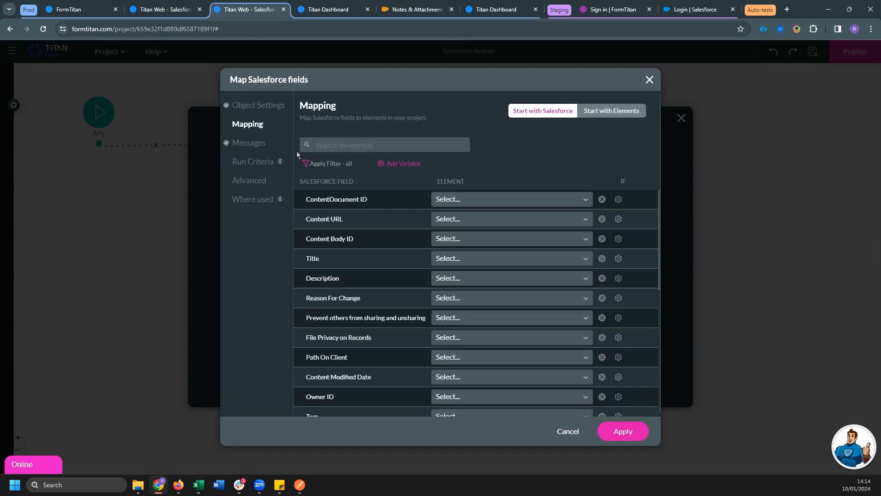
{"action": "left_click", "coordinate": [375, 148]}
{"action": "type", "text": "ver"}
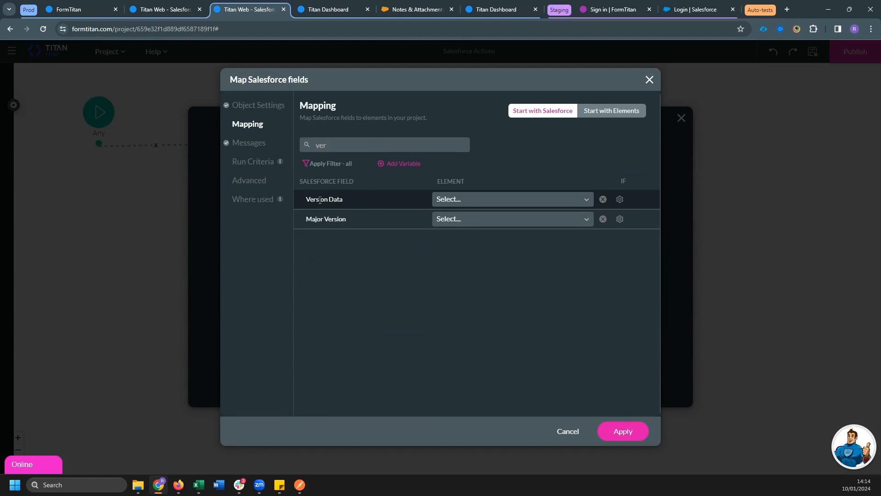
{"action": "left_click", "coordinate": [443, 201]}
{"action": "scroll", "coordinate": [455, 220], "scroll_direction": "down", "scroll_amount": 2}
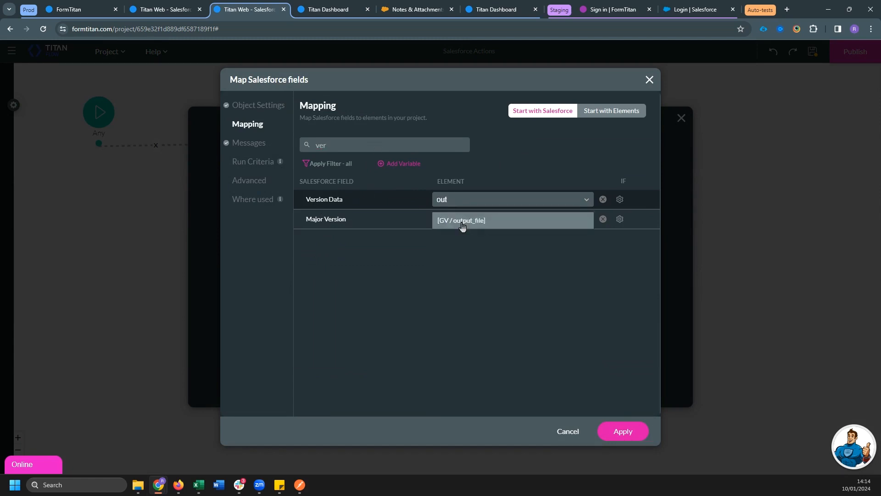
{"action": "left_click", "coordinate": [457, 226]}
Map the First Publish Location ID field to the contact_id variable
{"action": "double_click", "coordinate": [348, 143]}
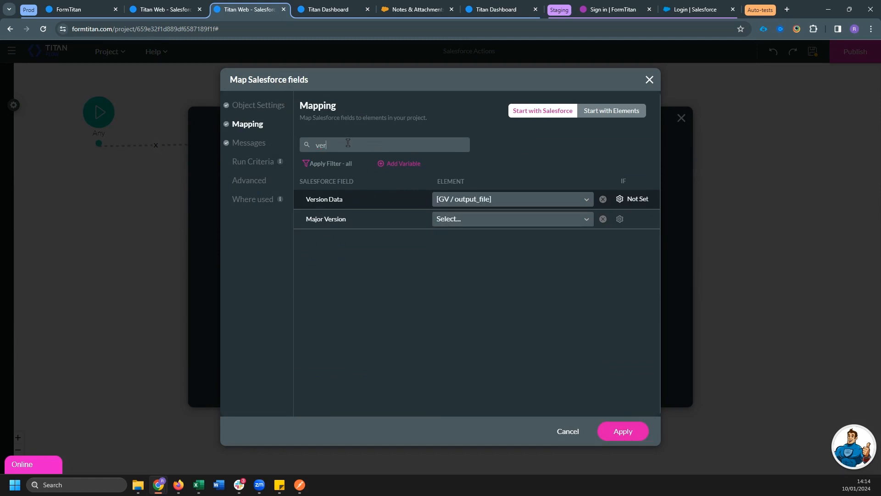
{"action": "type", "text": "first"}
{"action": "left_click", "coordinate": [477, 202]}
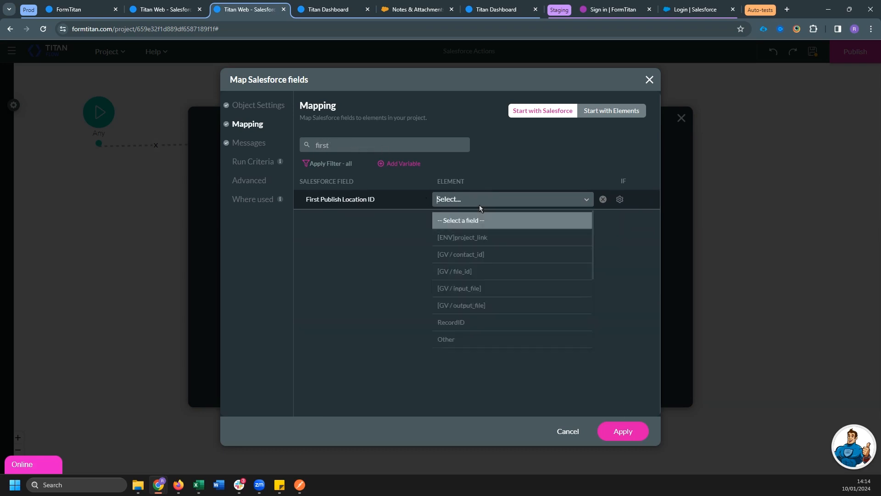
{"action": "type", "text": "contact"}
{"action": "left_click", "coordinate": [480, 219]}
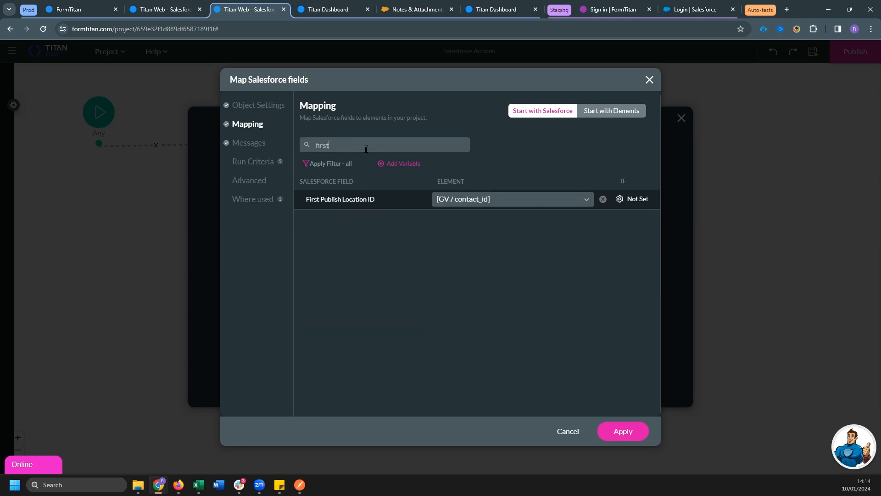
Map the Title field to Other with the value "Compressed File", and apply the integration
{"action": "key", "text": "BackSpace"}
{"action": "key", "text": "BackSpace"}
{"action": "key", "text": "BackSpace"}
{"action": "key", "text": "BackSpace"}
{"action": "key", "text": "BackSpace"}
{"action": "type", "text": "tit"}
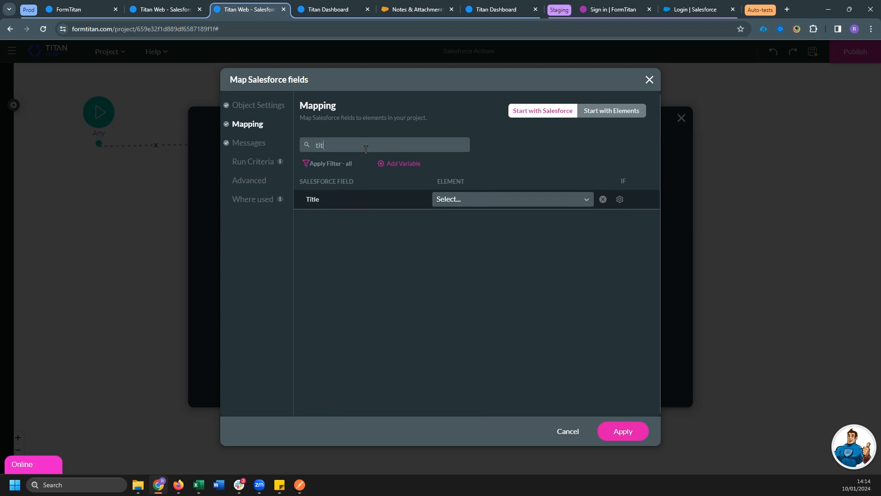
{"action": "left_click", "coordinate": [445, 205]}
{"action": "type", "text": "oth"}
{"action": "key", "text": "Return"}
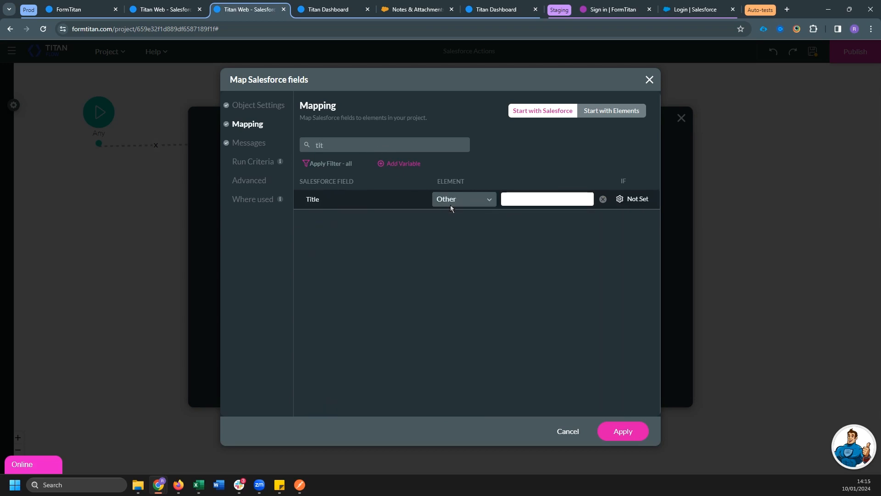
{"action": "type", "text": "Compressed File"}
{"action": "left_click", "coordinate": [621, 433]}
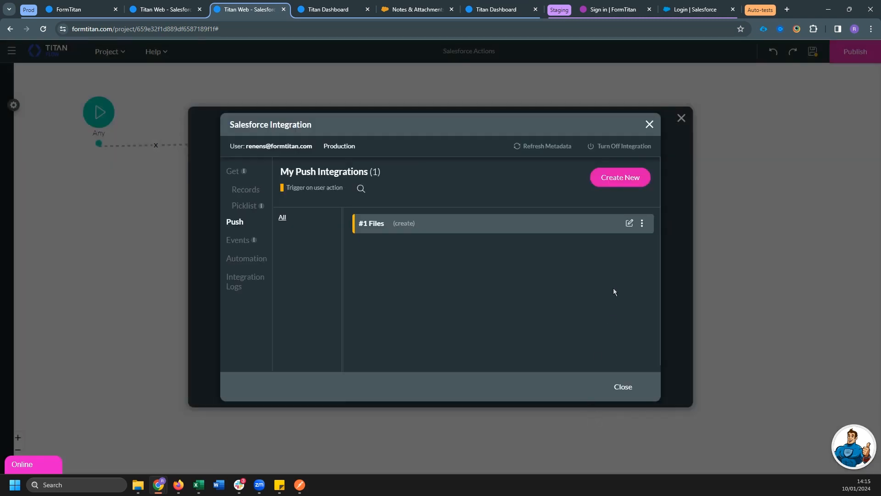
Give the Files create integration the description "Upload Compressed File" and apply it
{"action": "left_click", "coordinate": [629, 224]}
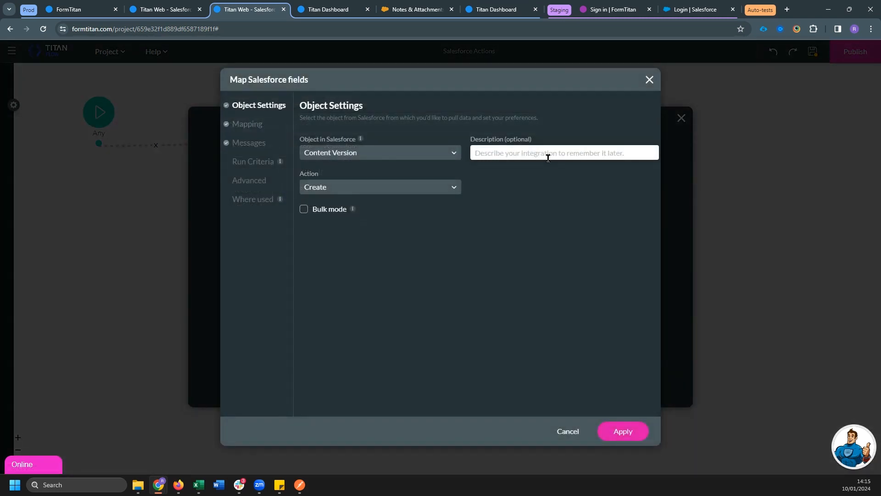
{"action": "left_click", "coordinate": [548, 156]}
{"action": "type", "text": "Upload COmpressed File"}
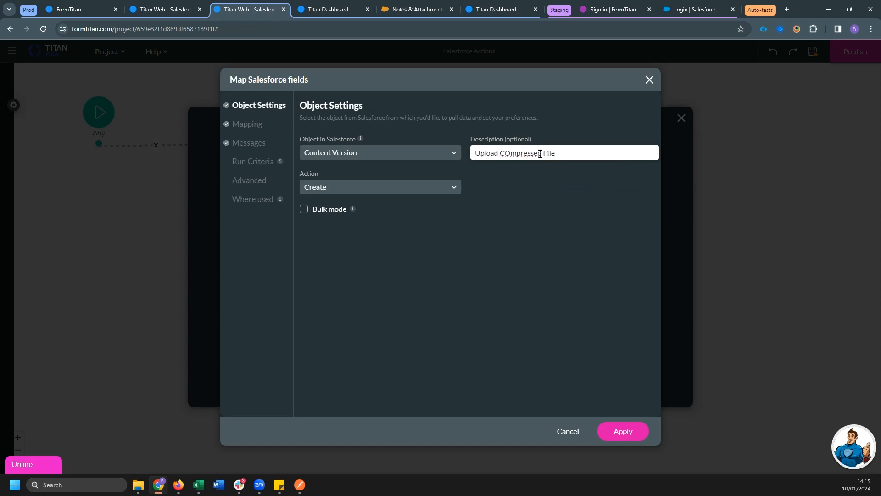
{"action": "left_click", "coordinate": [511, 153]}
{"action": "key", "text": "BackSpace"}
{"action": "type", "text": "o"}
{"action": "left_click", "coordinate": [623, 432]}
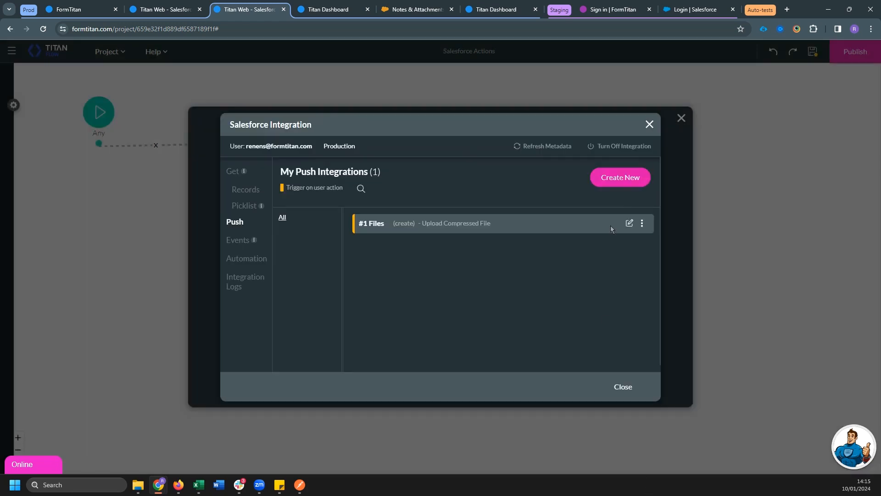
Start a second push integration on the Content Document object with the Delete action
{"action": "left_click", "coordinate": [625, 182]}
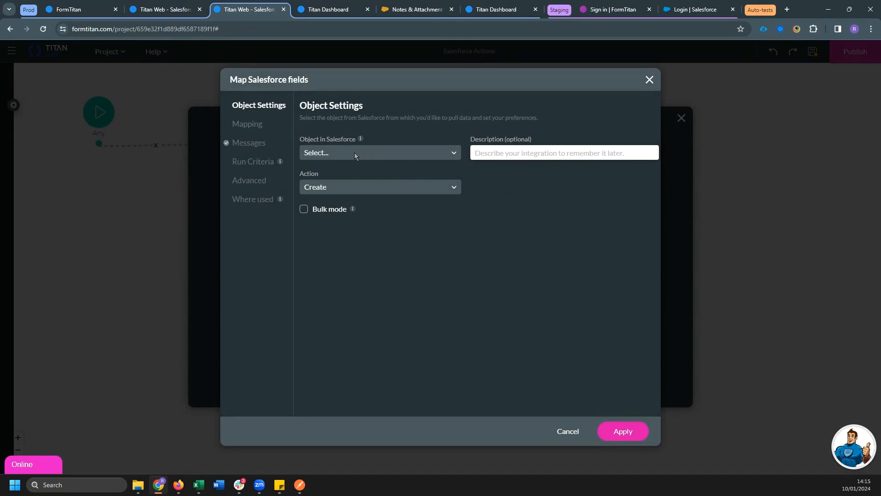
{"action": "left_click", "coordinate": [355, 152]}
{"action": "type", "text": "content "}
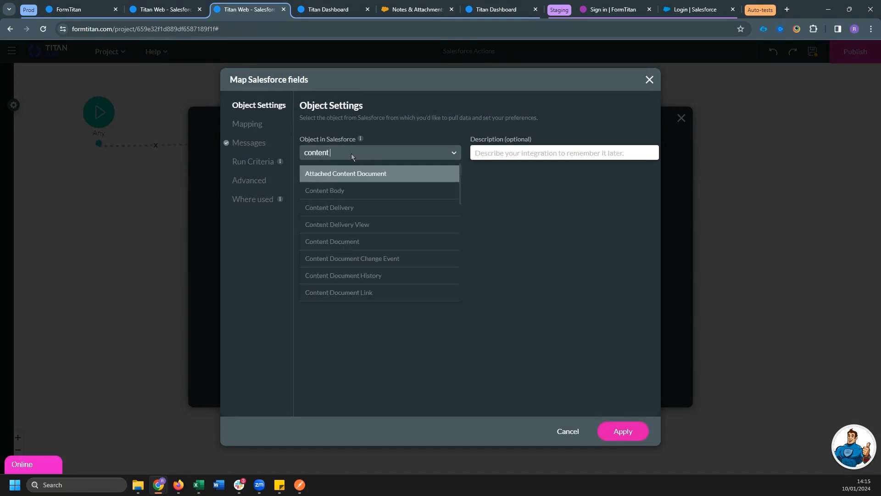
{"action": "type", "text": "doc"}
{"action": "left_click", "coordinate": [367, 191]}
{"action": "left_click", "coordinate": [326, 189]}
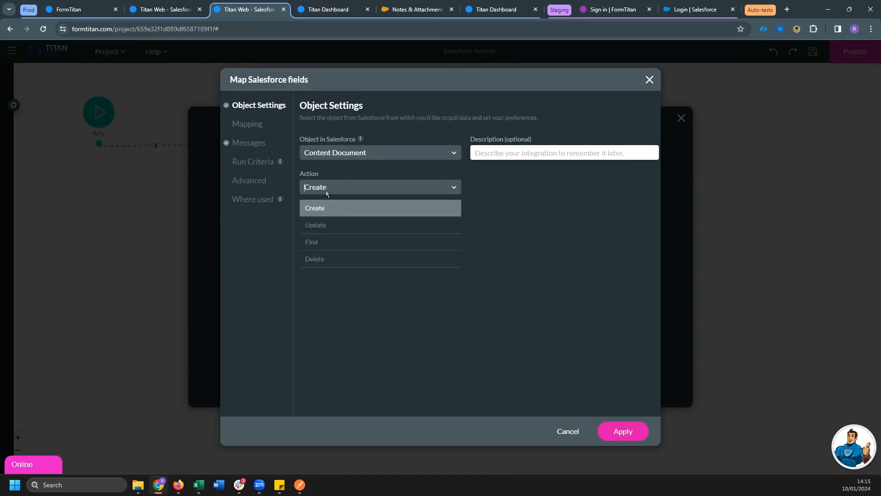
{"action": "left_click", "coordinate": [330, 259]}
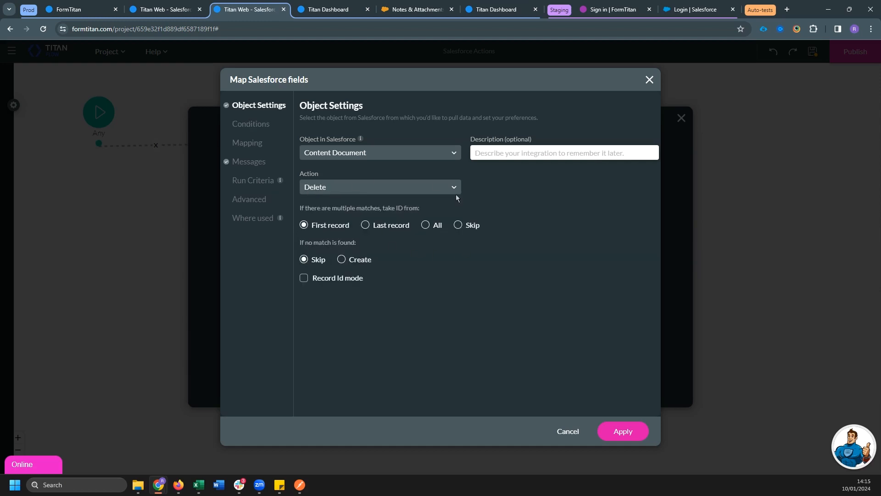
Add a condition to the delete integration where ContentDocument ID equals the file_id variable
{"action": "left_click", "coordinate": [249, 129]}
{"action": "left_click", "coordinate": [330, 159]}
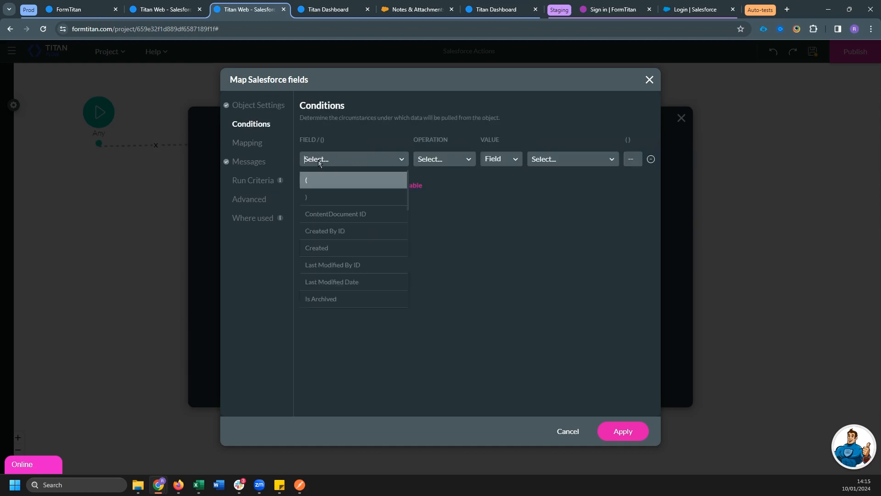
{"action": "left_click", "coordinate": [354, 215]}
{"action": "left_click", "coordinate": [450, 159]}
{"action": "left_click", "coordinate": [454, 197]}
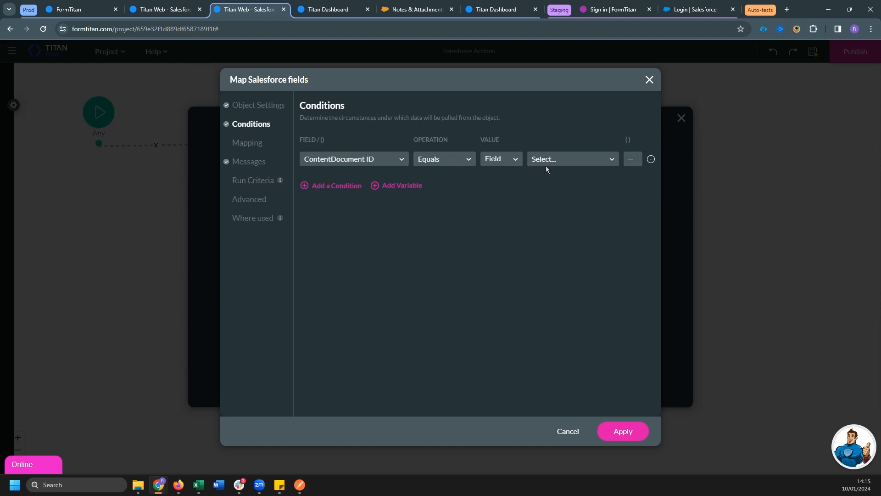
{"action": "left_click", "coordinate": [546, 164]}
{"action": "left_click", "coordinate": [544, 226]}
Give the Content Document delete integration the description "Delete Original" and apply it
{"action": "left_click", "coordinate": [283, 110]}
{"action": "left_click", "coordinate": [520, 152]}
{"action": "type", "text": "De"}
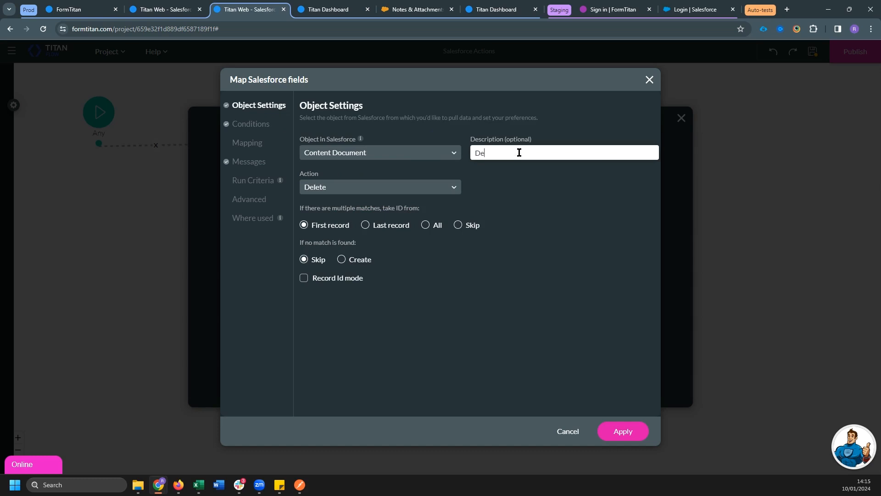
{"action": "type", "text": "lete Original"}
{"action": "left_click", "coordinate": [620, 427]}
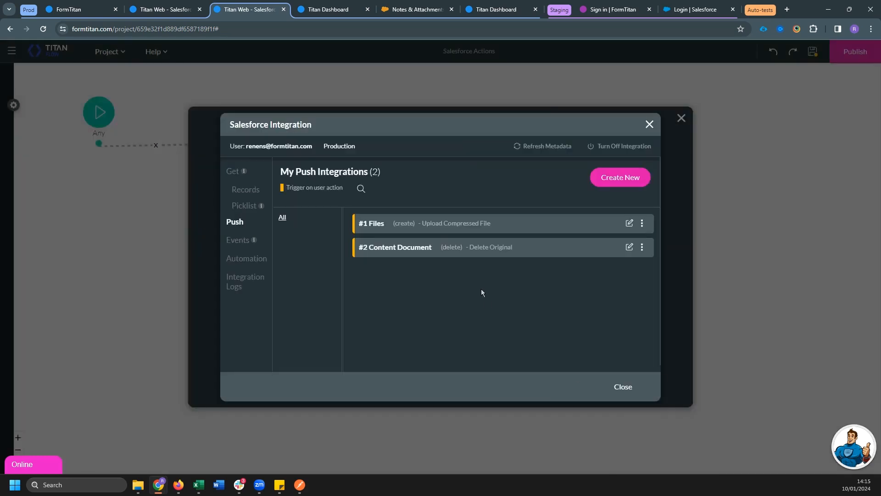
Add the Files create and Content Document delete integrations to the Salesforce action's processes
{"action": "left_click", "coordinate": [631, 383]}
{"action": "left_click", "coordinate": [341, 200]}
{"action": "left_click", "coordinate": [305, 233]}
{"action": "left_click", "coordinate": [306, 197]}
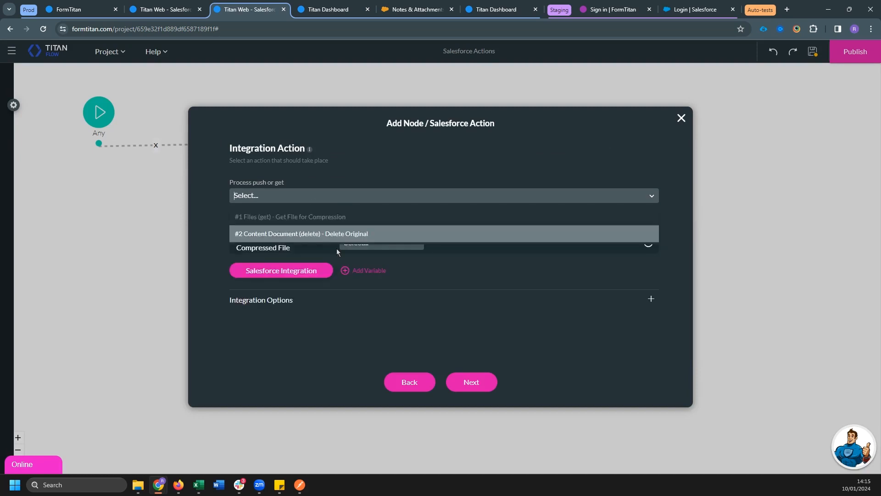
{"action": "left_click", "coordinate": [339, 237]}
Enable parallel load in the Salesforce action's integration options and proceed to naming the node
{"action": "left_click", "coordinate": [351, 324]}
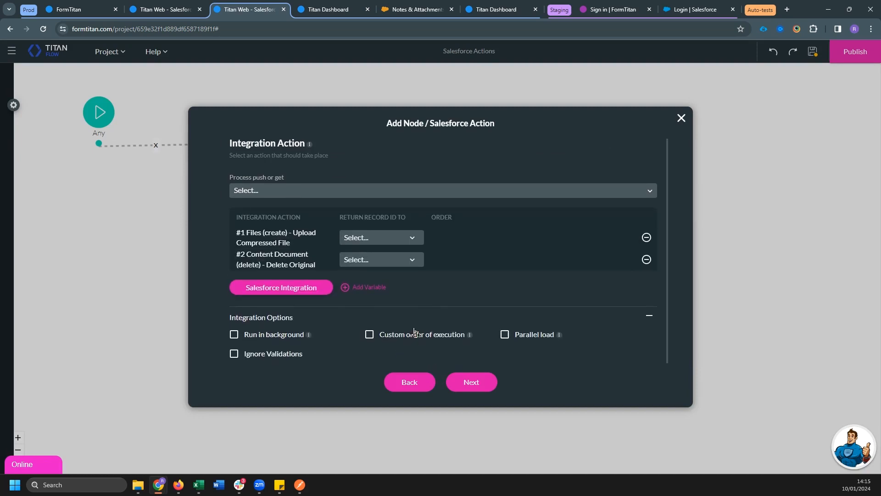
{"action": "left_click", "coordinate": [504, 335]}
{"action": "left_click", "coordinate": [465, 385]}
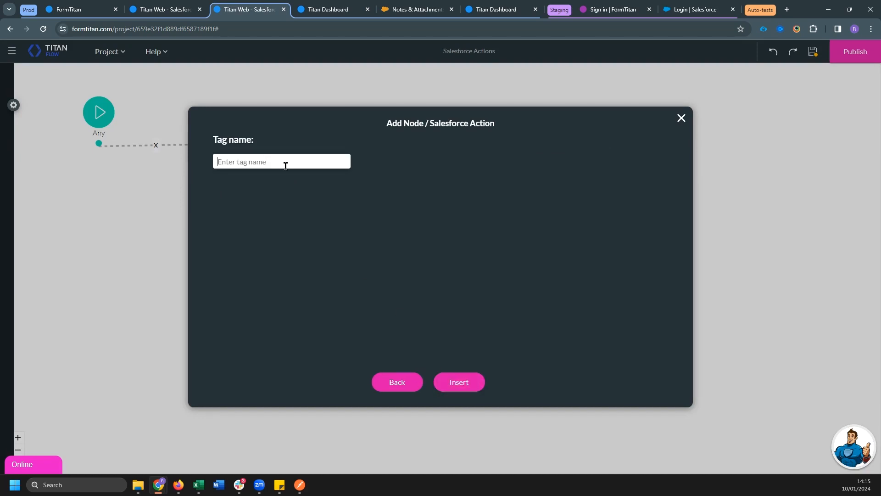
Insert the Salesforce node with the tag name "Upload new and delete original" and publish the flow
{"action": "type", "text": "Upload new and delete original"}
{"action": "left_click", "coordinate": [436, 377]}
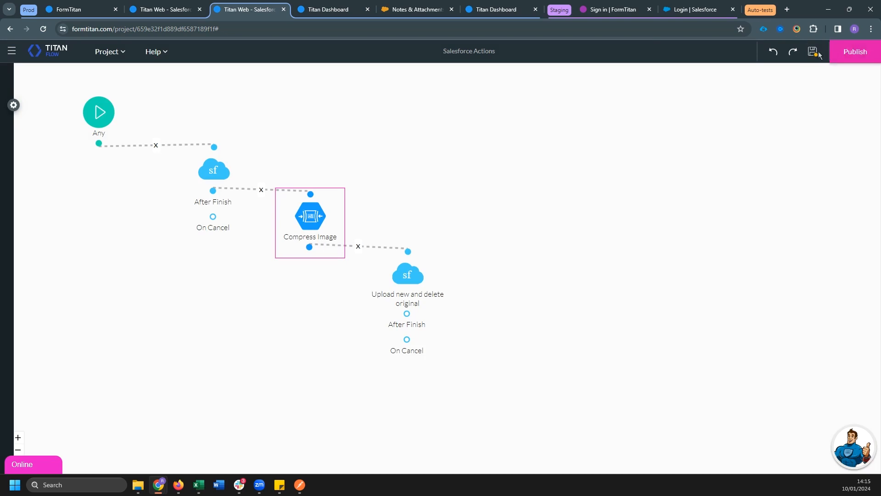
{"action": "left_click", "coordinate": [851, 56]}
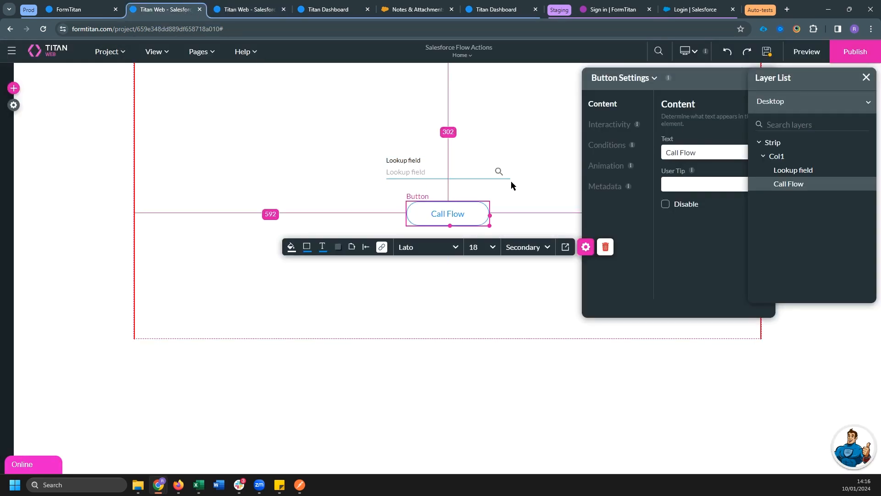
In the Salesforce Flow Actions web project, review the lookup field's source, conditions and mapping configuration
{"action": "left_click", "coordinate": [465, 173]}
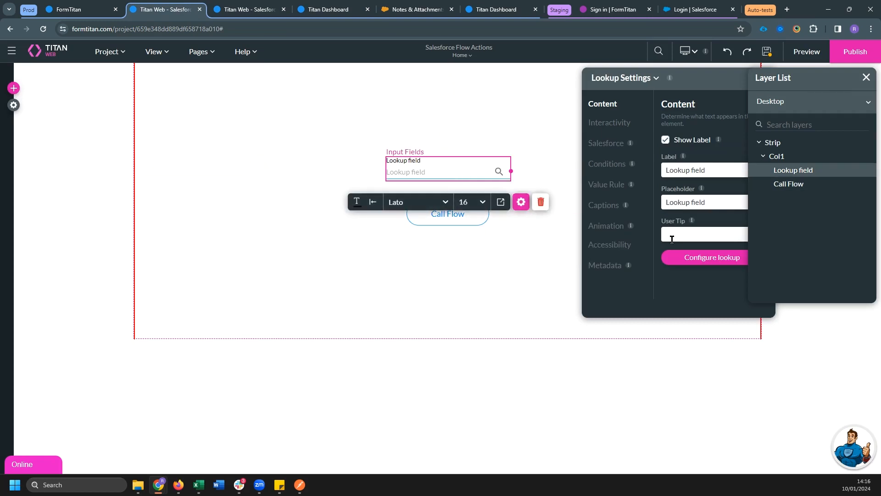
{"action": "left_click", "coordinate": [687, 256]}
{"action": "left_click", "coordinate": [545, 382]}
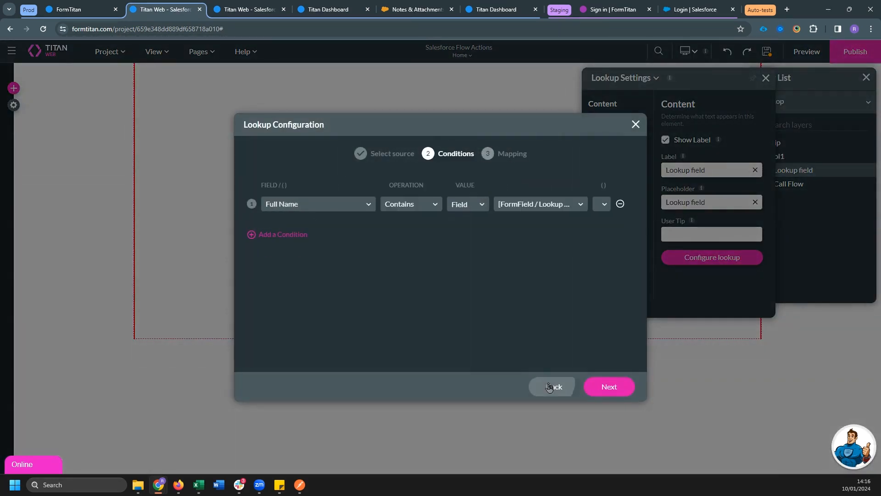
{"action": "left_click", "coordinate": [543, 383]}
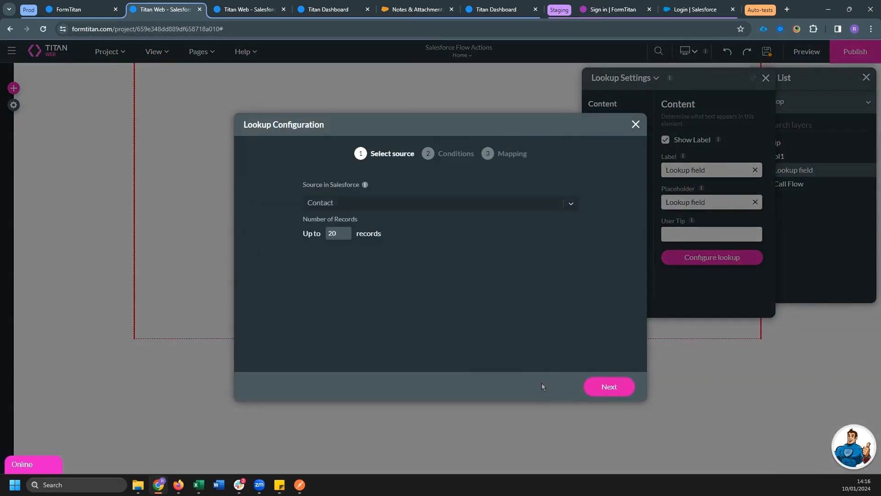
{"action": "left_click", "coordinate": [608, 387]}
{"action": "left_click", "coordinate": [608, 386]}
{"action": "left_click", "coordinate": [609, 387]}
{"action": "left_click", "coordinate": [452, 235]}
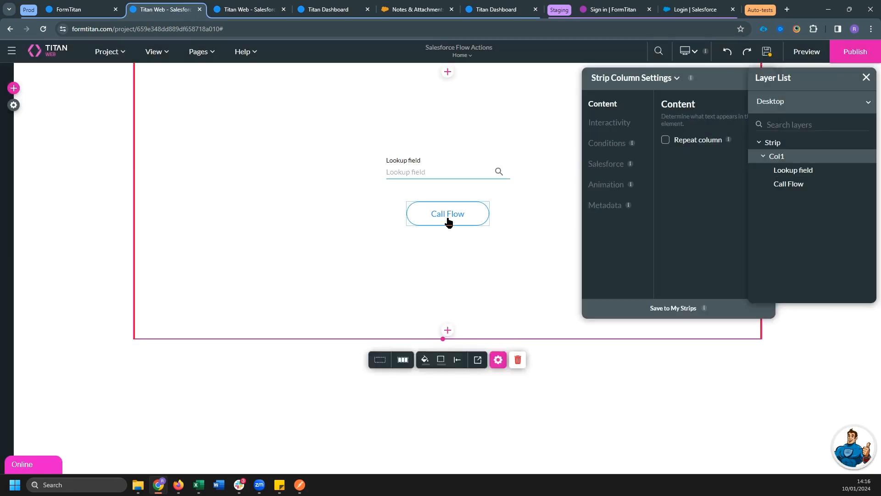
Add a Flow node to the Call Flow button's on-click action and select the Salesforce Actions flow
{"action": "left_click", "coordinate": [448, 221]}
{"action": "left_click", "coordinate": [383, 248]}
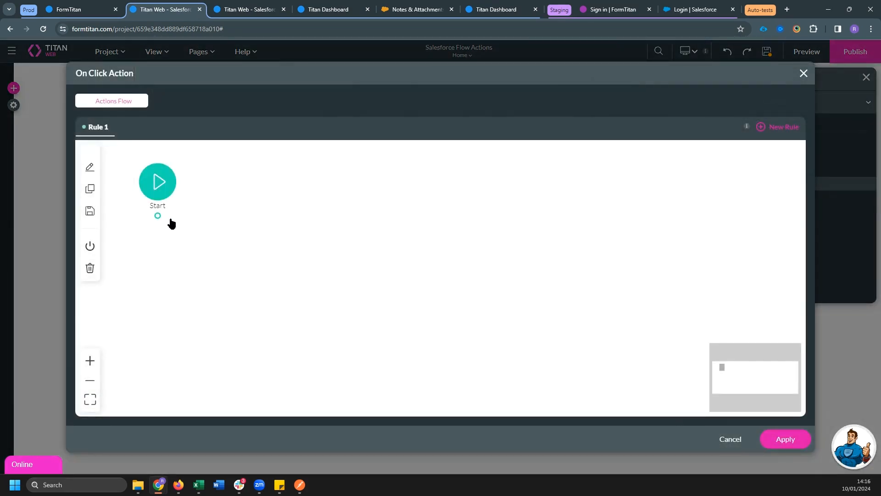
{"action": "left_click", "coordinate": [169, 220]}
{"action": "type", "text": "flo"}
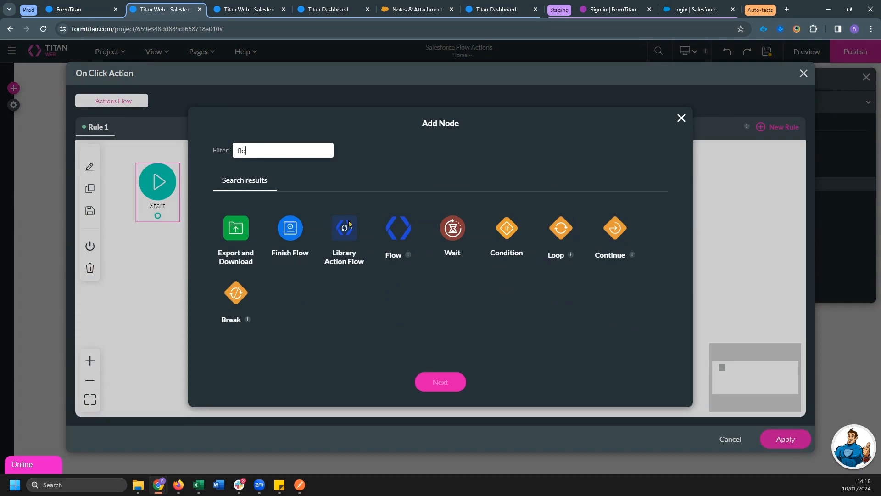
{"action": "left_click", "coordinate": [398, 228]}
{"action": "left_click", "coordinate": [443, 381]}
{"action": "left_click", "coordinate": [270, 202]}
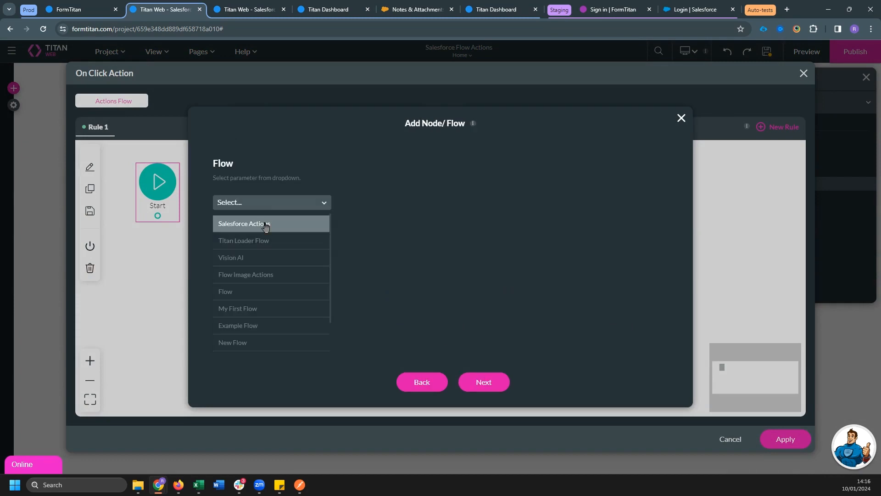
{"action": "left_click", "coordinate": [265, 223]}
{"action": "left_click", "coordinate": [217, 242]}
Map the flow's contact_id parameter to the field Lookup field / Value and apply the parameters
{"action": "left_click", "coordinate": [290, 310]}
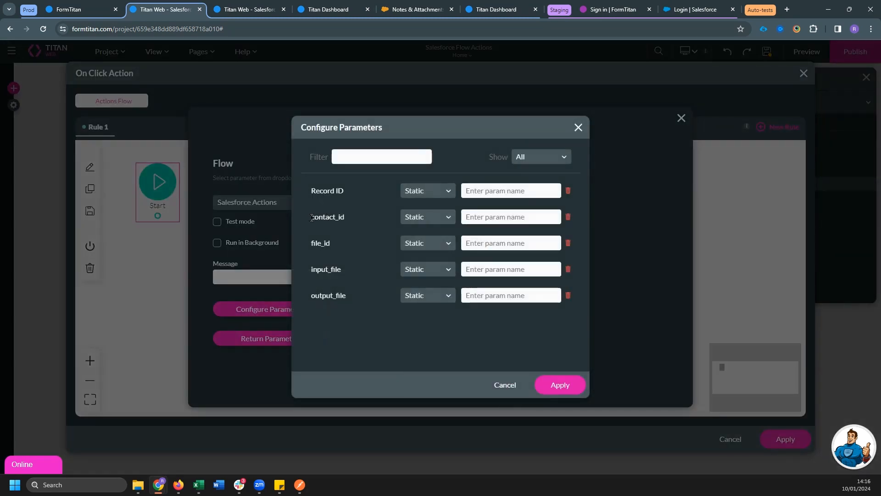
{"action": "left_click_drag", "start_coordinate": [312, 218], "coordinate": [362, 219]}
{"action": "left_click", "coordinate": [422, 217]}
{"action": "left_click", "coordinate": [431, 244]}
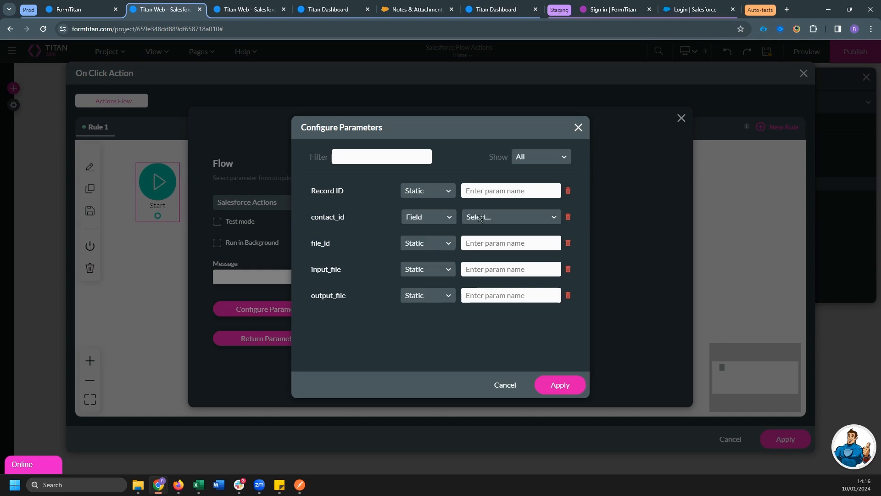
{"action": "left_click", "coordinate": [498, 219]}
{"action": "type", "text": "value"}
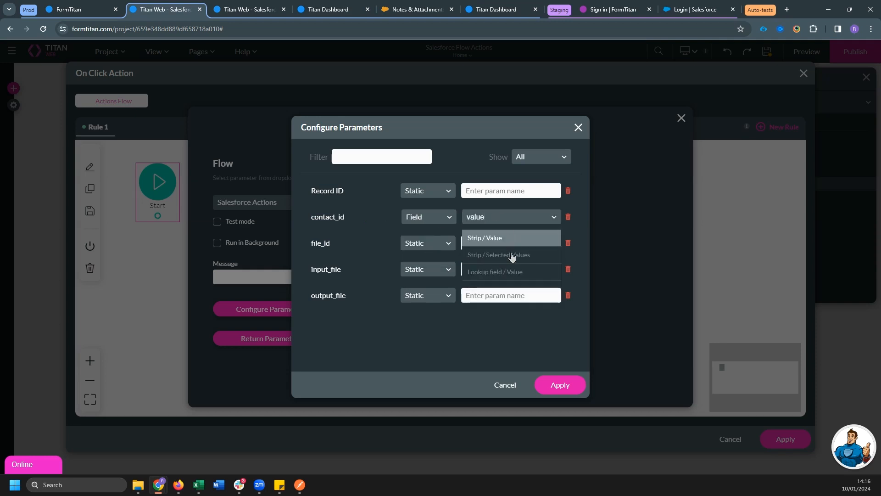
{"action": "left_click", "coordinate": [498, 271]}
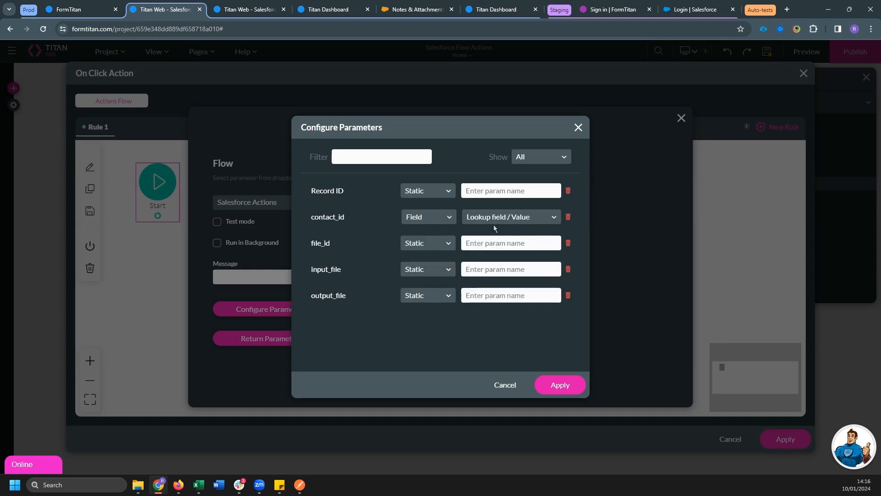
{"action": "left_click", "coordinate": [543, 389]}
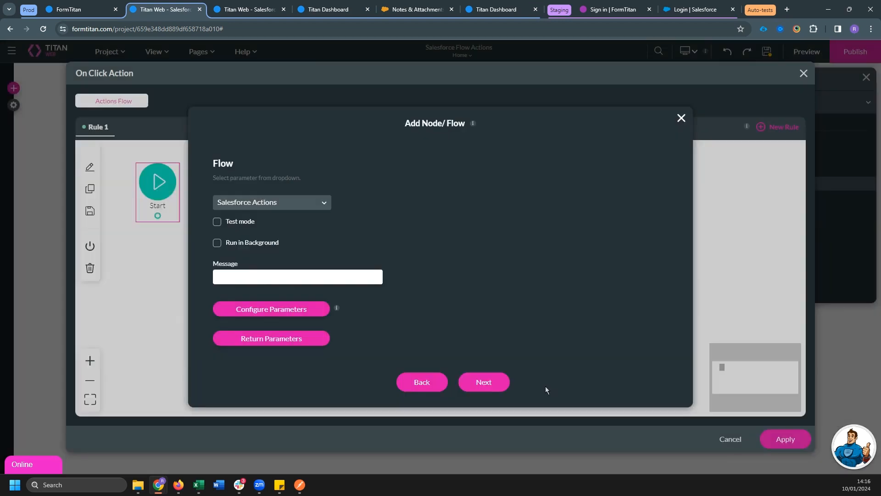
Insert the Flow node, apply the button's on-click action and save the web project
{"action": "left_click", "coordinate": [480, 383]}
{"action": "left_click", "coordinate": [468, 384]}
{"action": "left_click", "coordinate": [783, 439]}
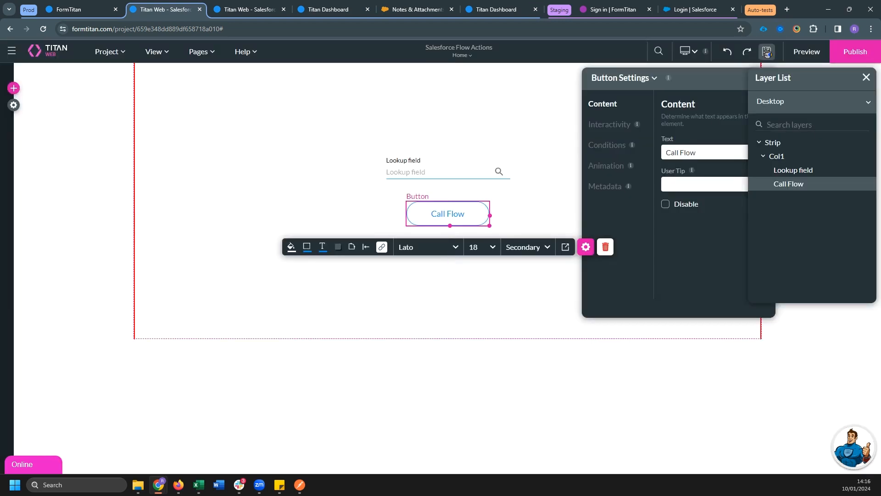
{"action": "left_click", "coordinate": [766, 51]}
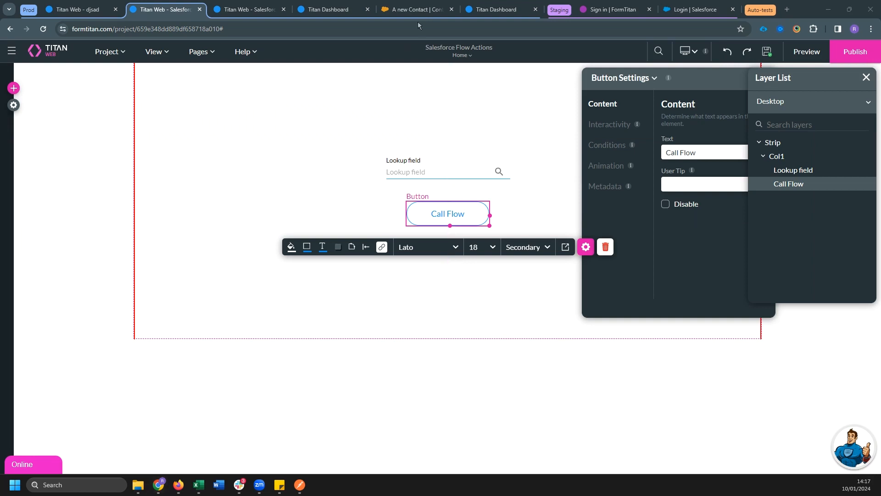
Switch to the Salesforce contact record, refresh it and preview the attached image (3).png
{"action": "left_click", "coordinate": [416, 10]}
{"action": "key", "text": "F5"}
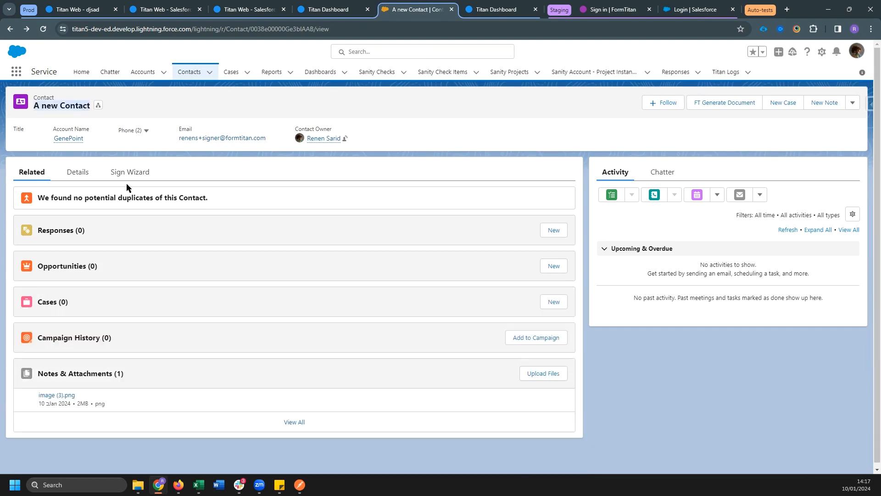
{"action": "left_click", "coordinate": [28, 403]}
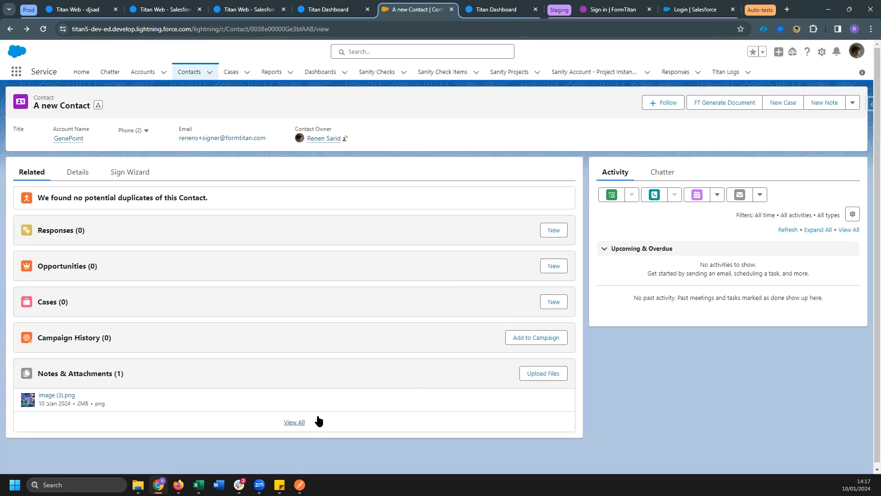
Rename image (3).png in the contact's Notes & Attachments list as "Compress Me" and save it
{"action": "left_click", "coordinate": [318, 419]}
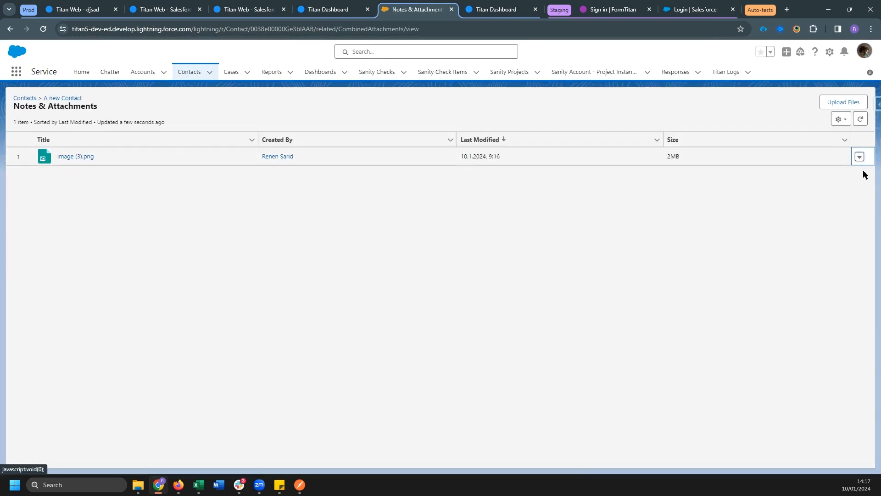
{"action": "left_click", "coordinate": [859, 157]}
{"action": "left_click", "coordinate": [834, 253]}
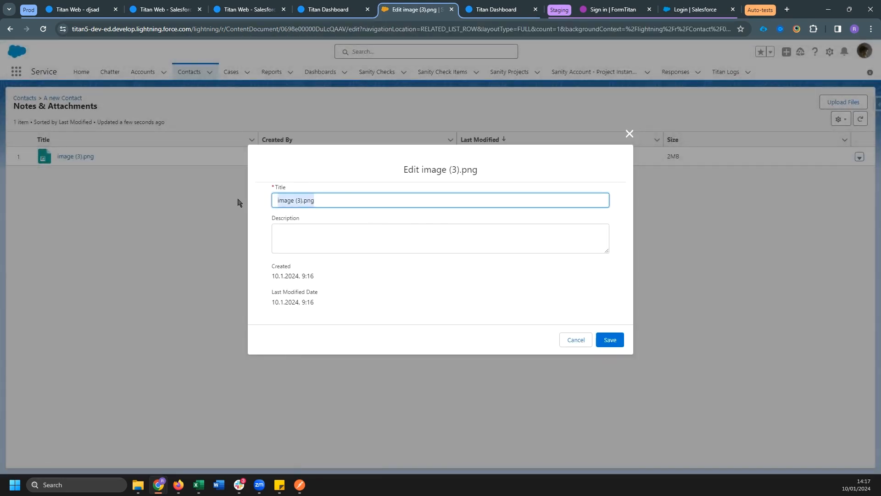
{"action": "type", "text": "Compress Me"}
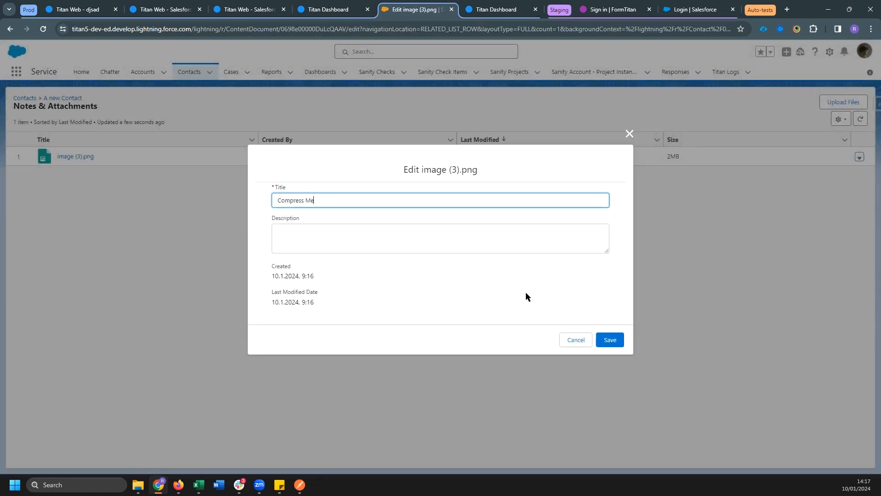
{"action": "left_click", "coordinate": [613, 339]}
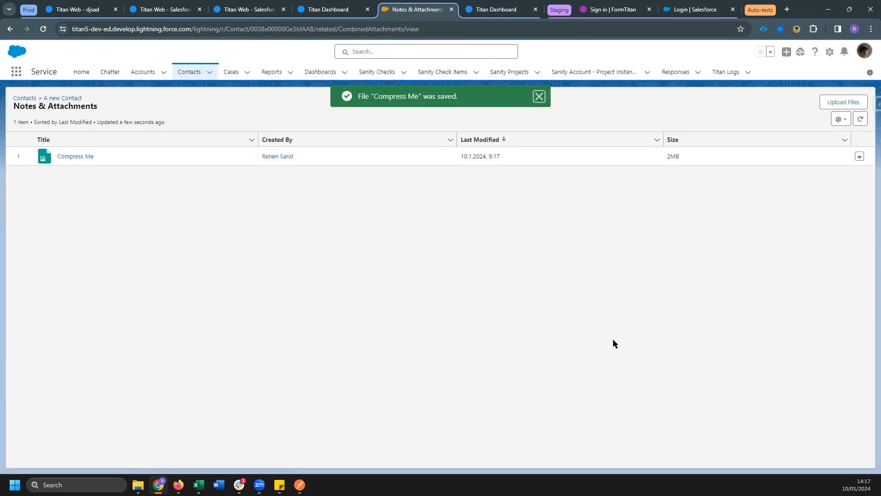
Preview the Titan web project, select "A new Contact" in the lookup field and call the flow
{"action": "left_click", "coordinate": [321, 9]}
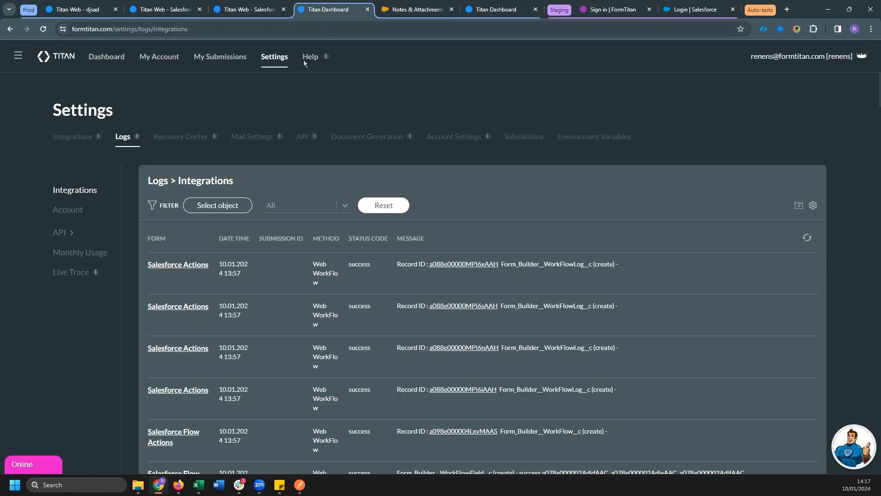
{"action": "left_click", "coordinate": [228, 5]}
{"action": "left_click", "coordinate": [172, 5]}
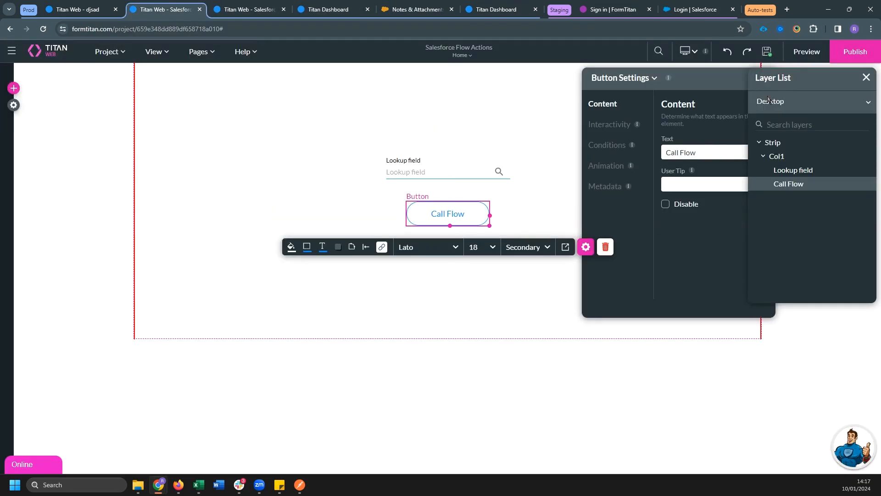
{"action": "left_click", "coordinate": [807, 52]}
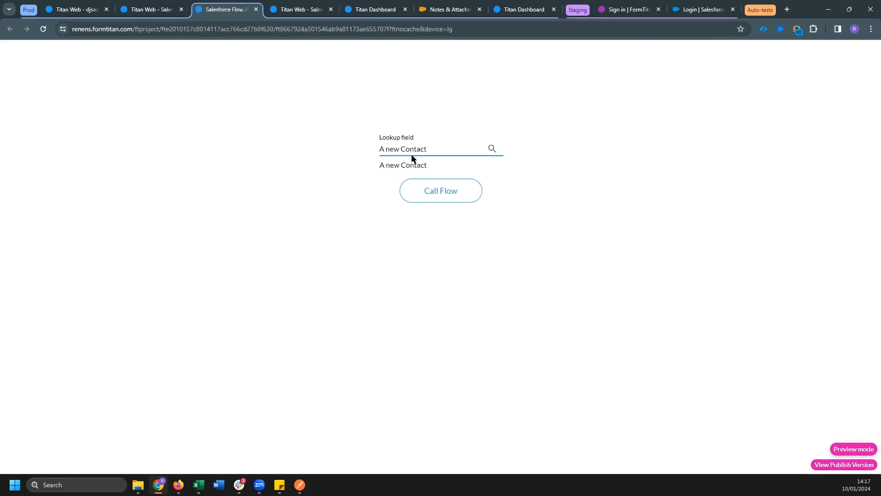
{"action": "left_click", "coordinate": [418, 164]}
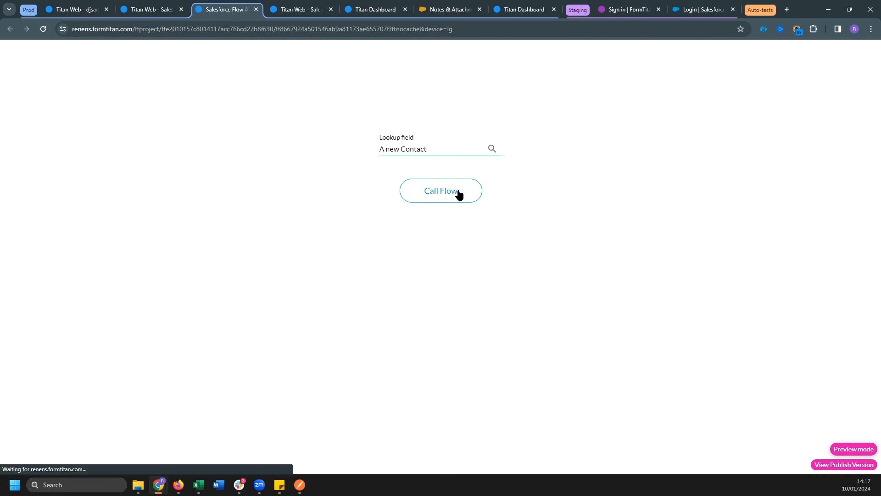
{"action": "left_click", "coordinate": [459, 194]}
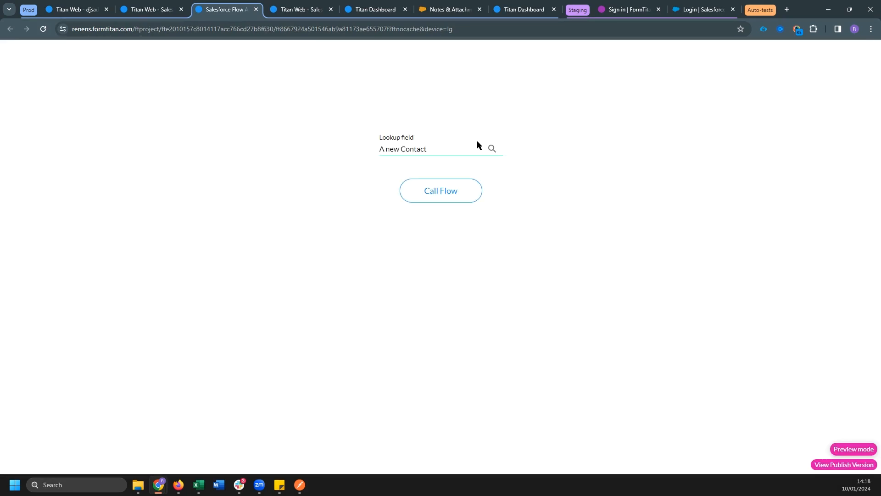
Refresh the contact's Notes & Attachments in Salesforce and open the Compressed File to examine its image
{"action": "left_click", "coordinate": [450, 5]}
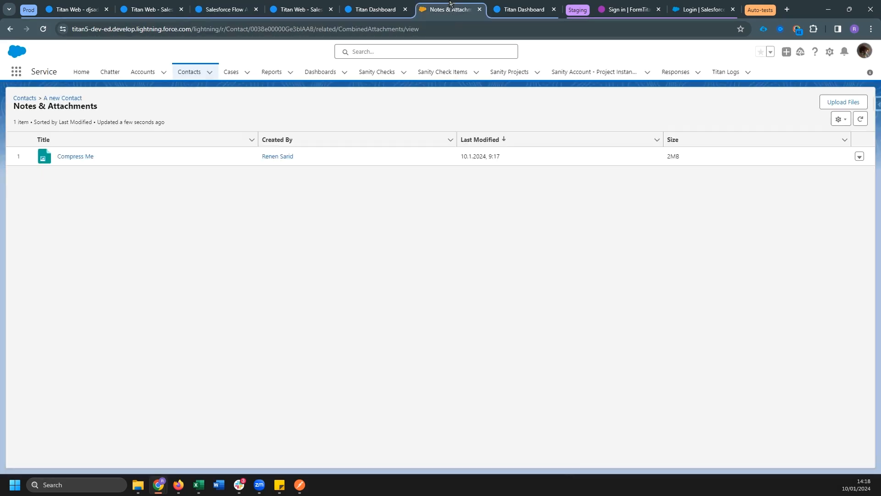
{"action": "key", "text": "F5"}
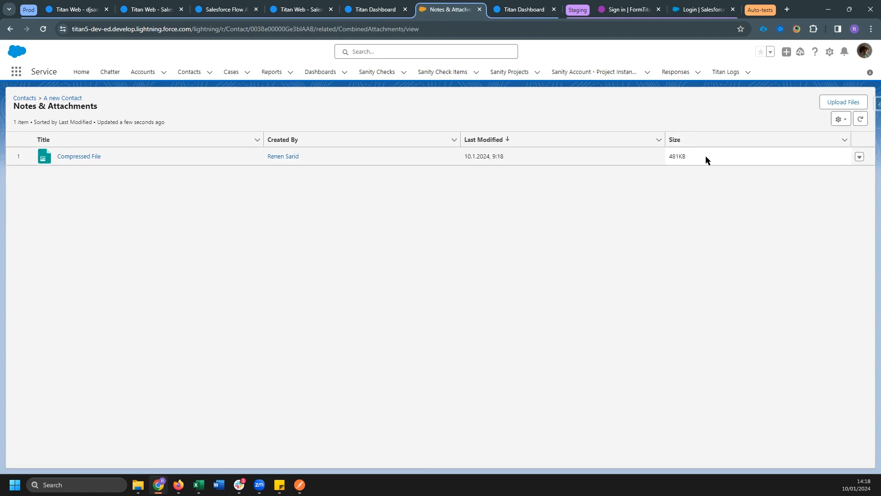
{"action": "left_click", "coordinate": [76, 157]}
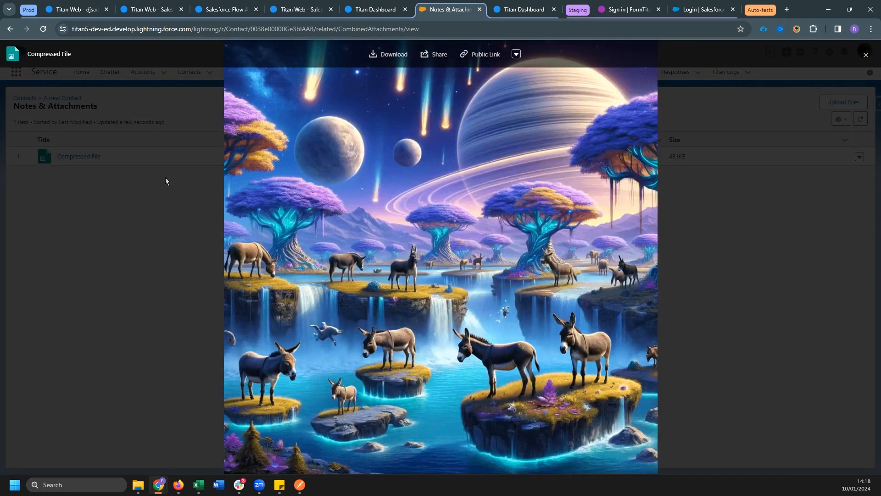